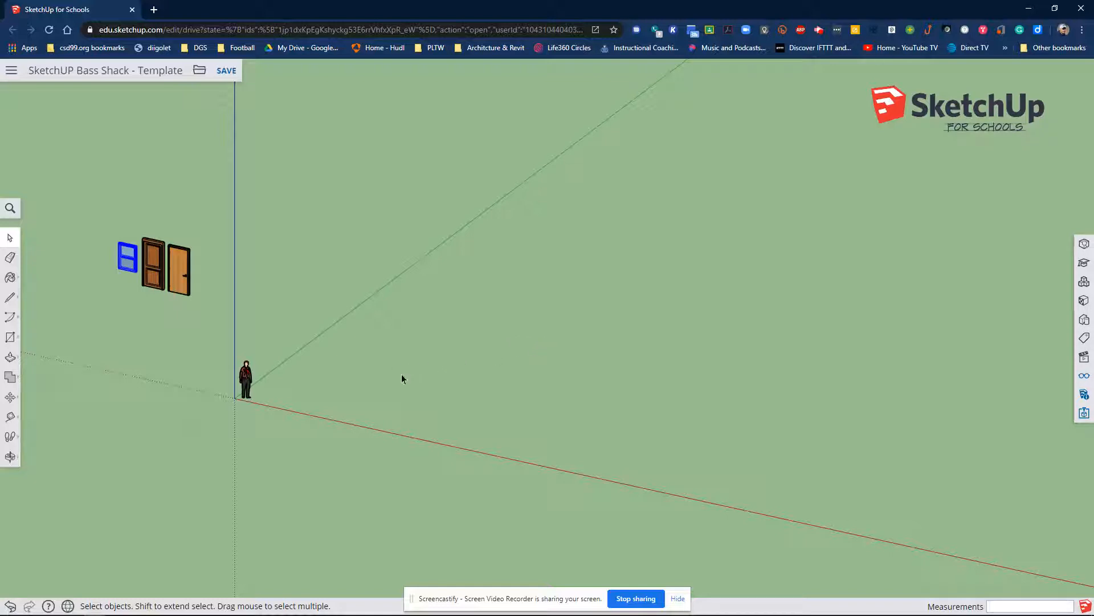
Step: Draw a 30' by 20' rectangle on the ground for the building footprint
left_click(9, 338)
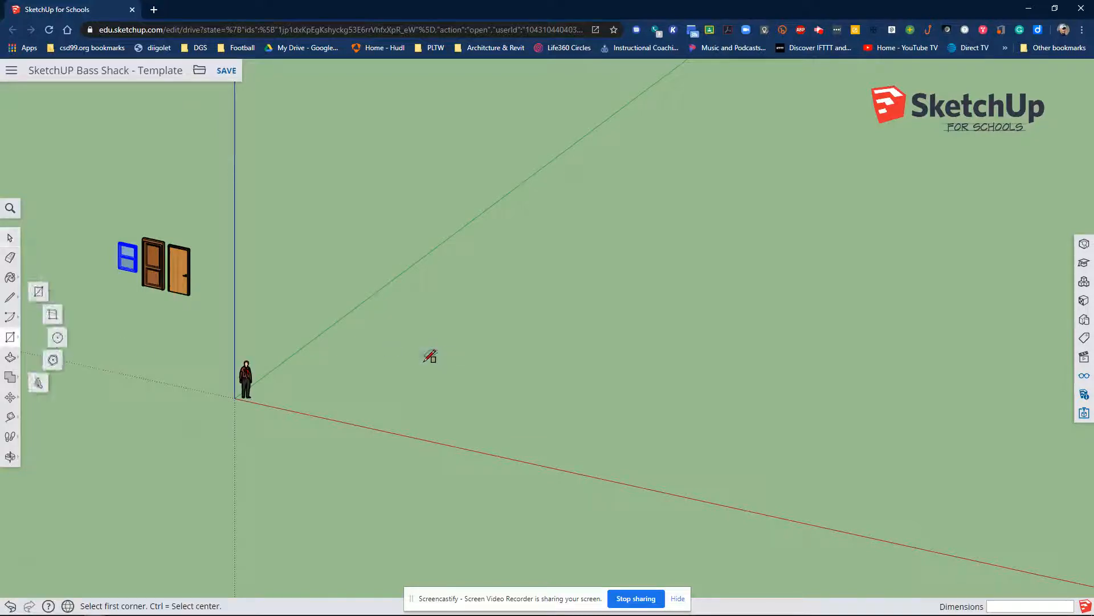
left_click(396, 361)
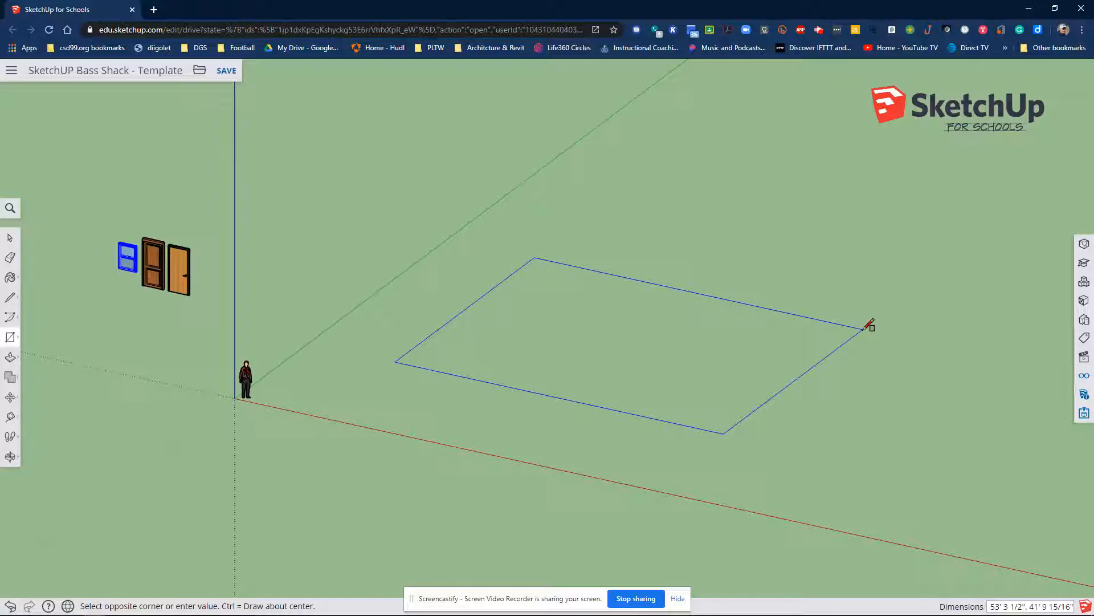
type("30',20")
key("Return")
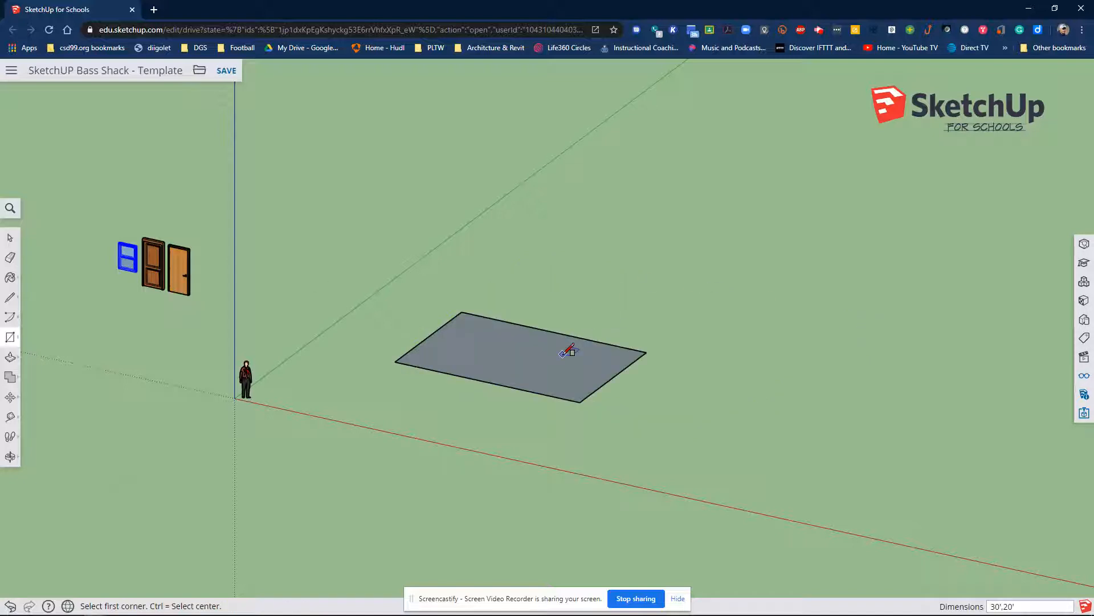
Step: Push/Pull the rectangle up 9' to form the building's block
scroll(568, 348, "up", 1)
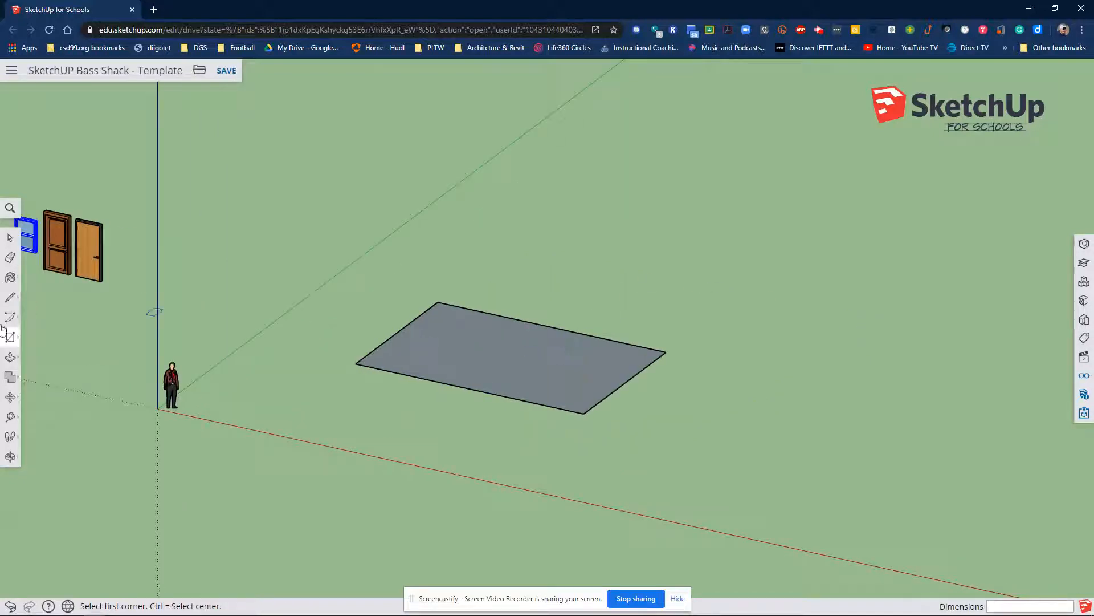
left_click(9, 357)
left_click(516, 368)
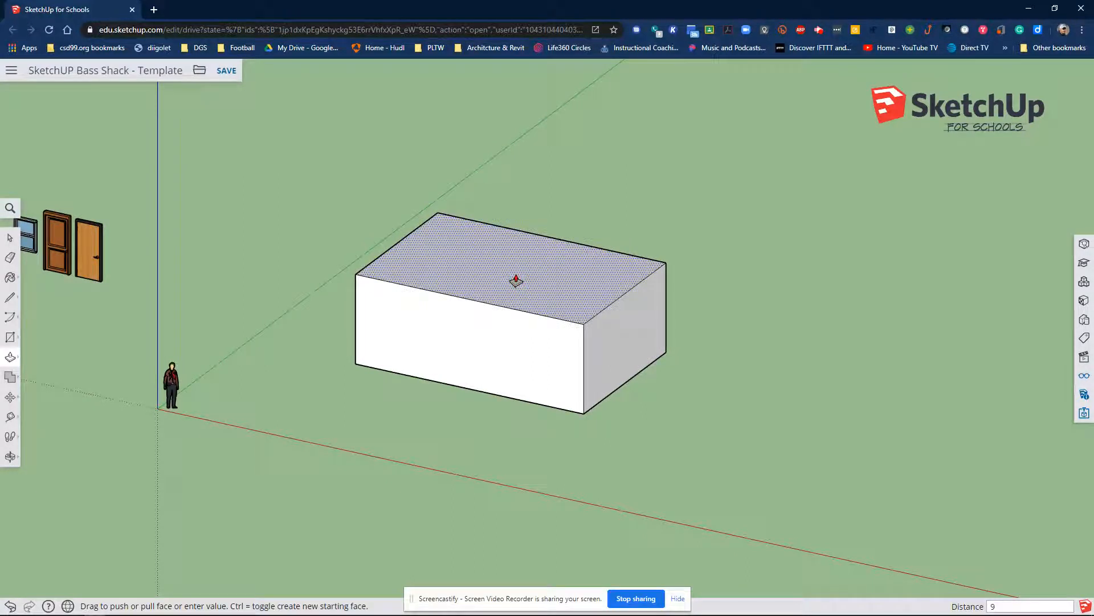
key("Return")
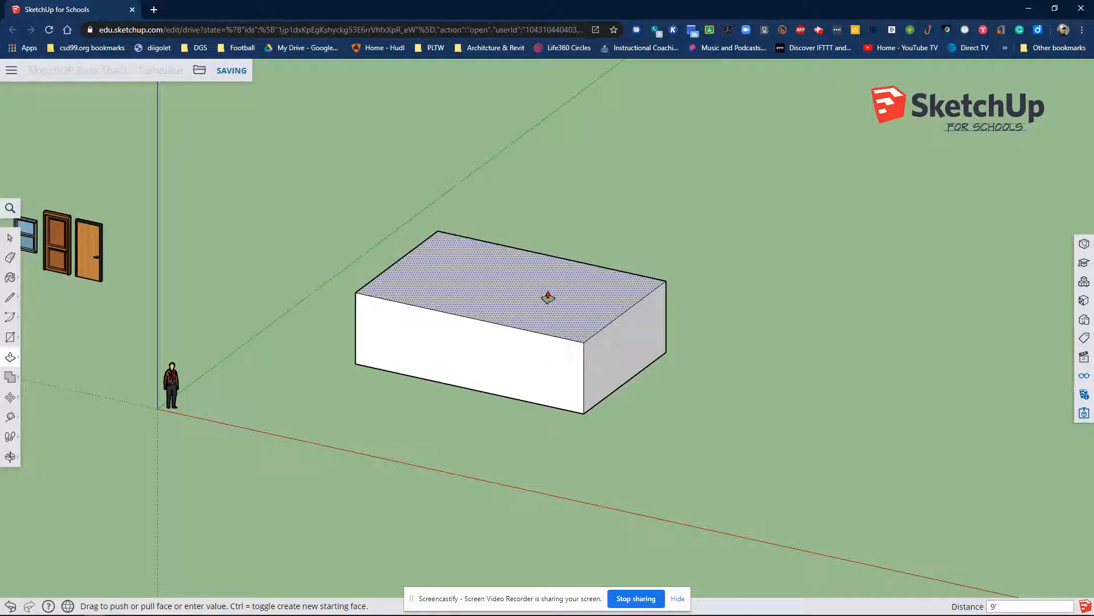
Step: Offset the outline of the block's top face inward by 6" to define the wall thickness
scroll(548, 297, "up", 3)
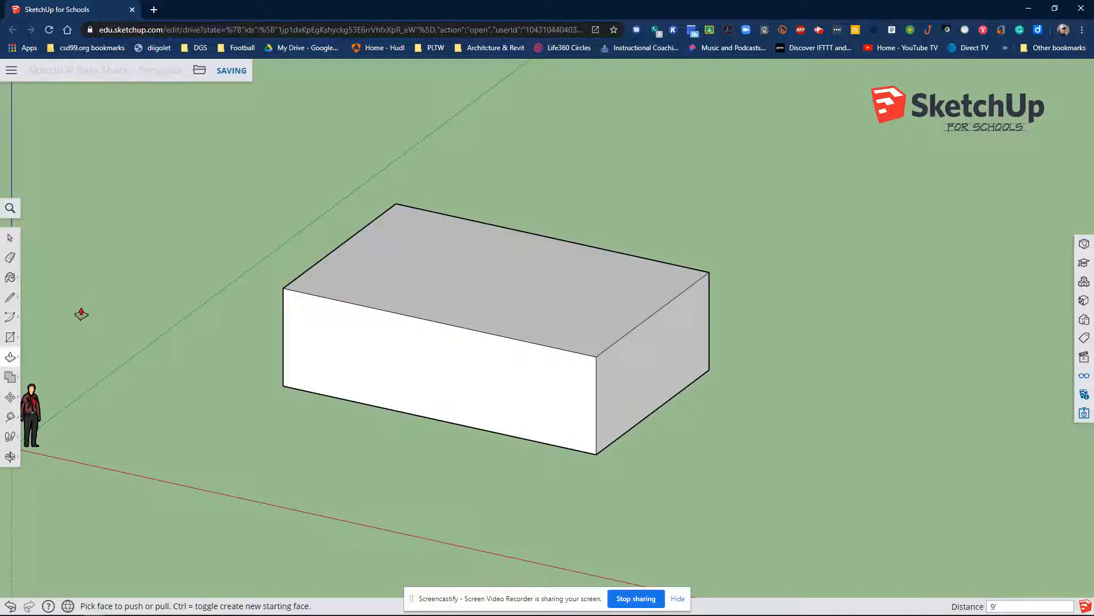
key("f")
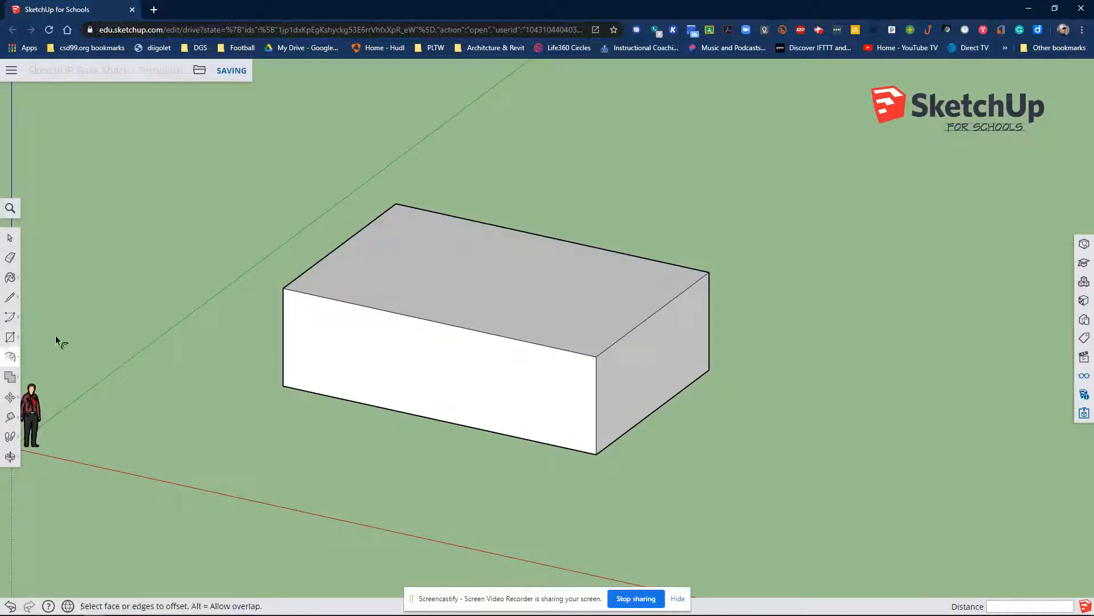
left_click(13, 362)
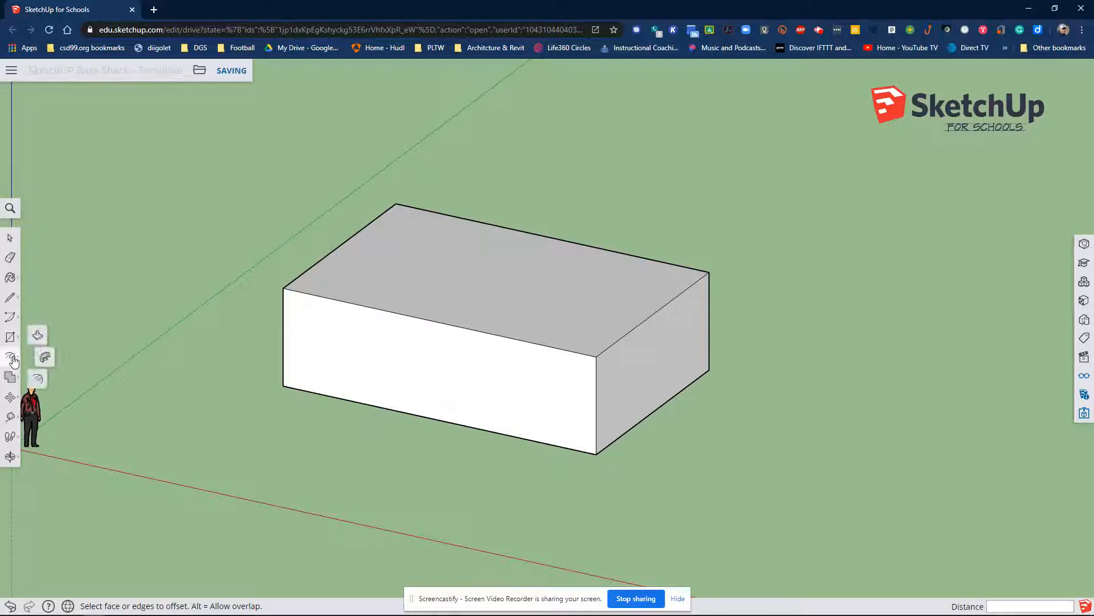
left_click(40, 382)
left_click(545, 268)
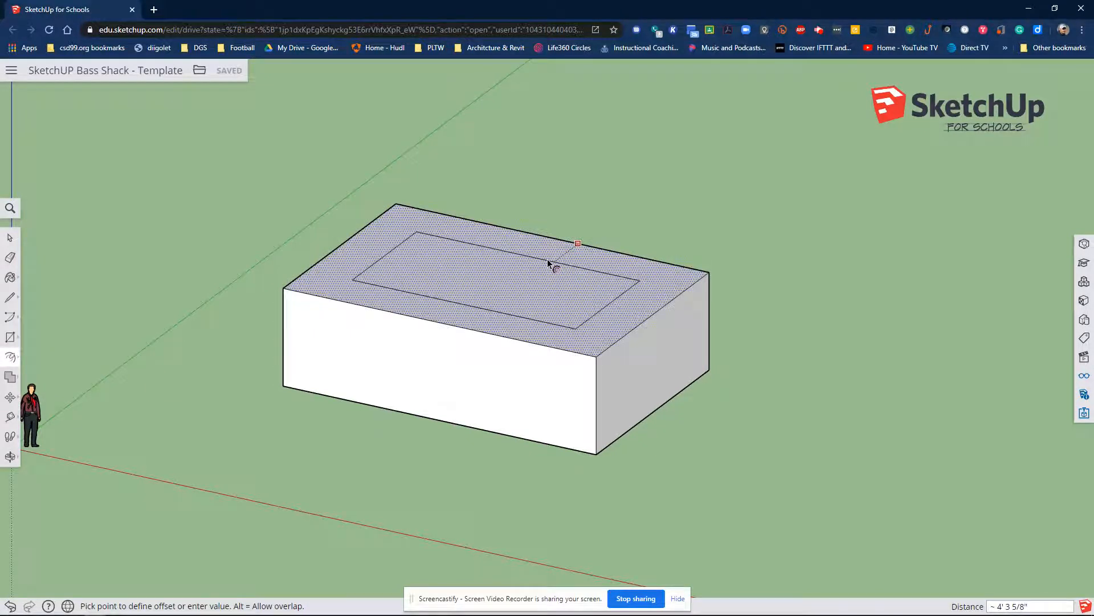
key("Return")
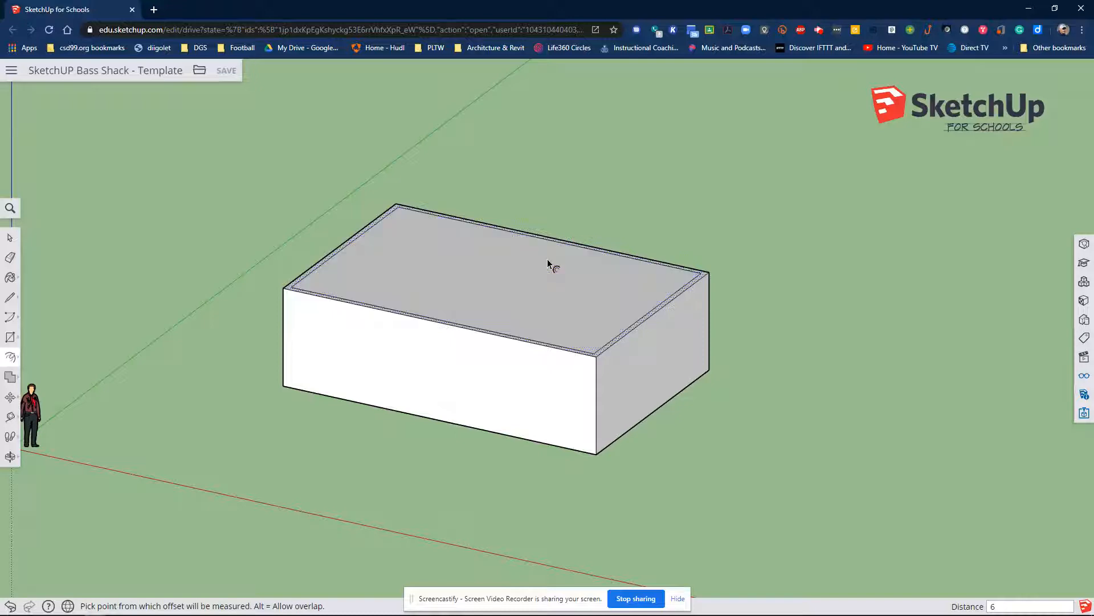
left_click(549, 251)
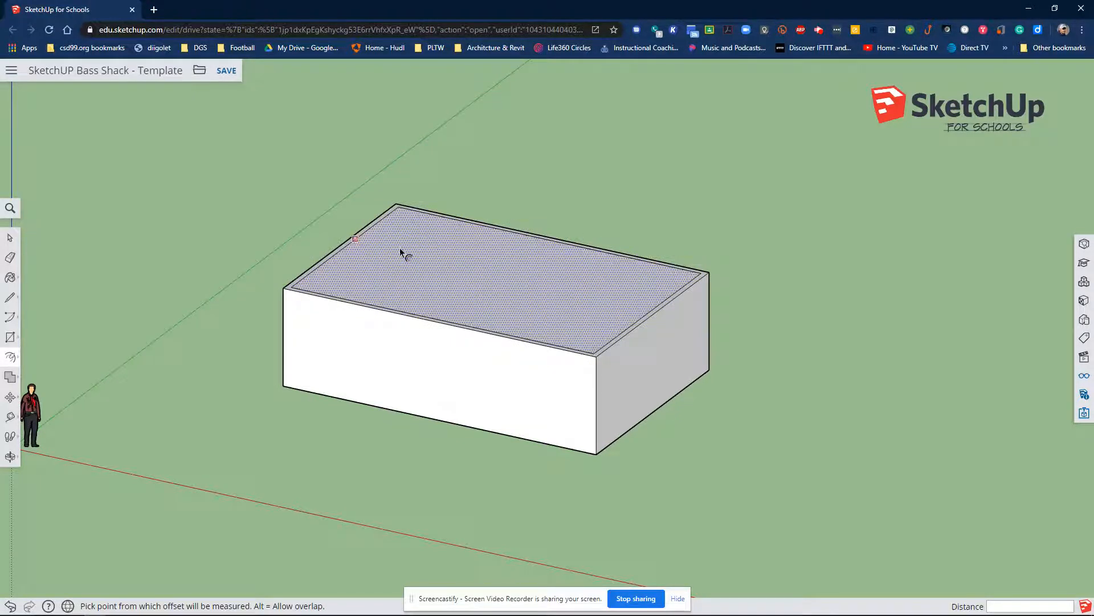
Step: Push/Pull the inner top face down 9' to hollow out the block and leave only the walls
key("p")
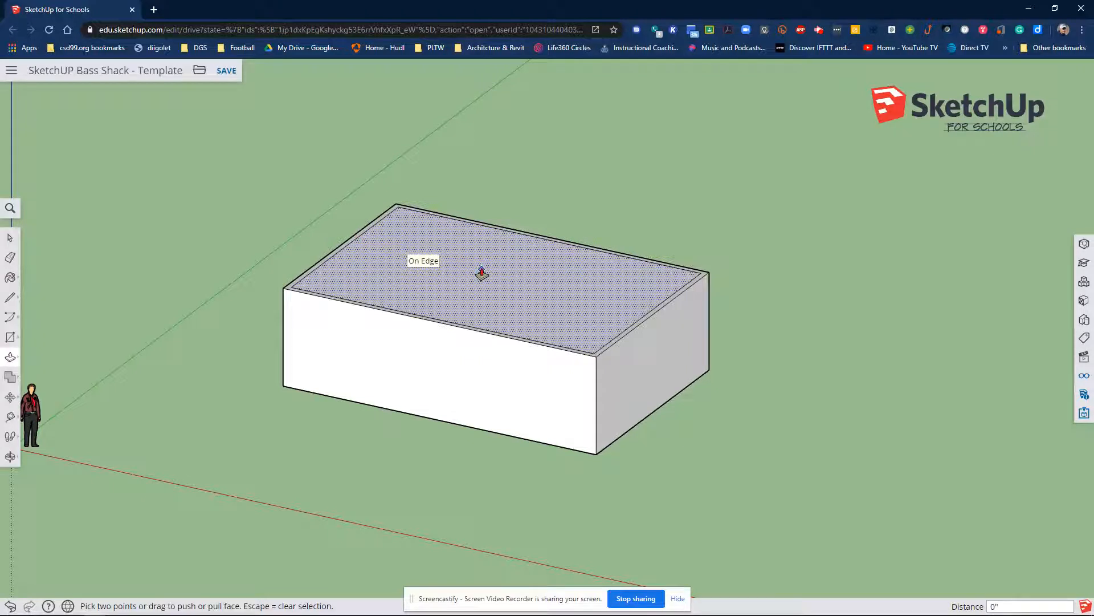
left_click(482, 272)
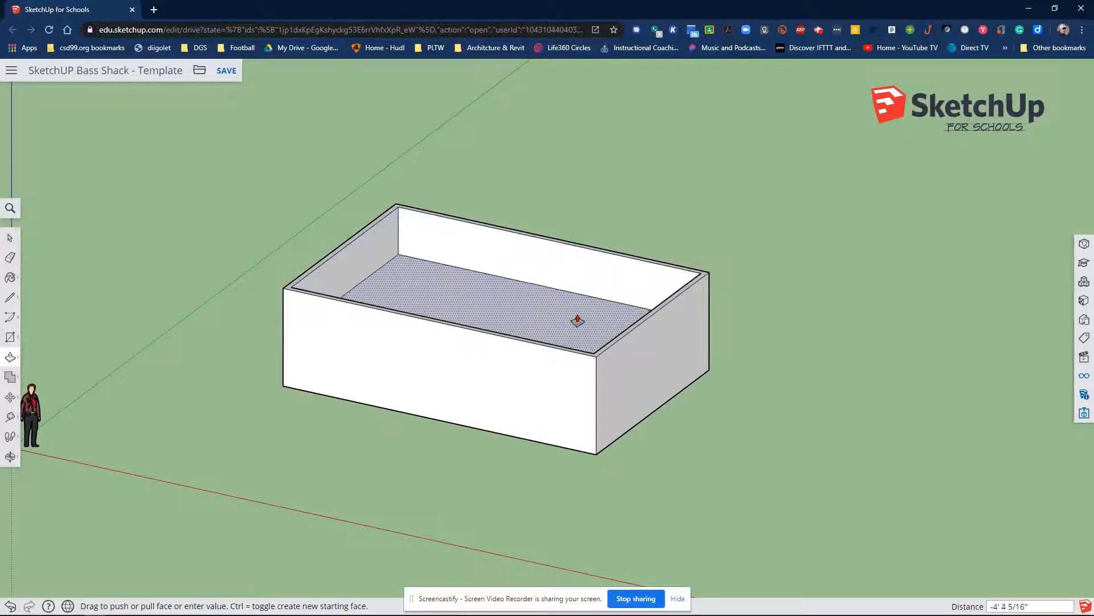
scroll(579, 317, "down", 2)
scroll(568, 309, "down", 2)
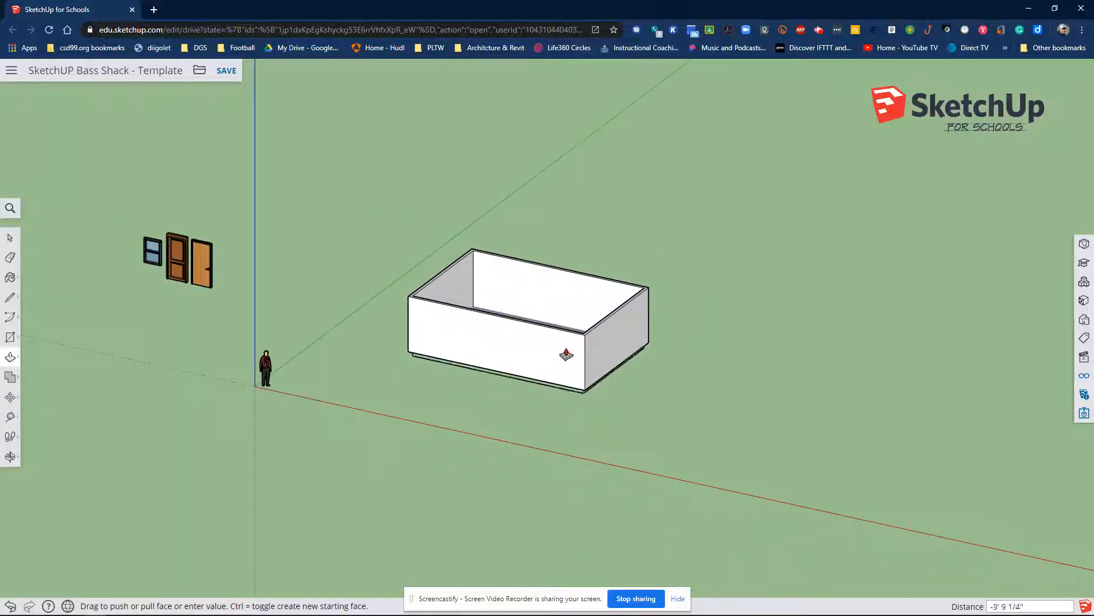
left_click(554, 383)
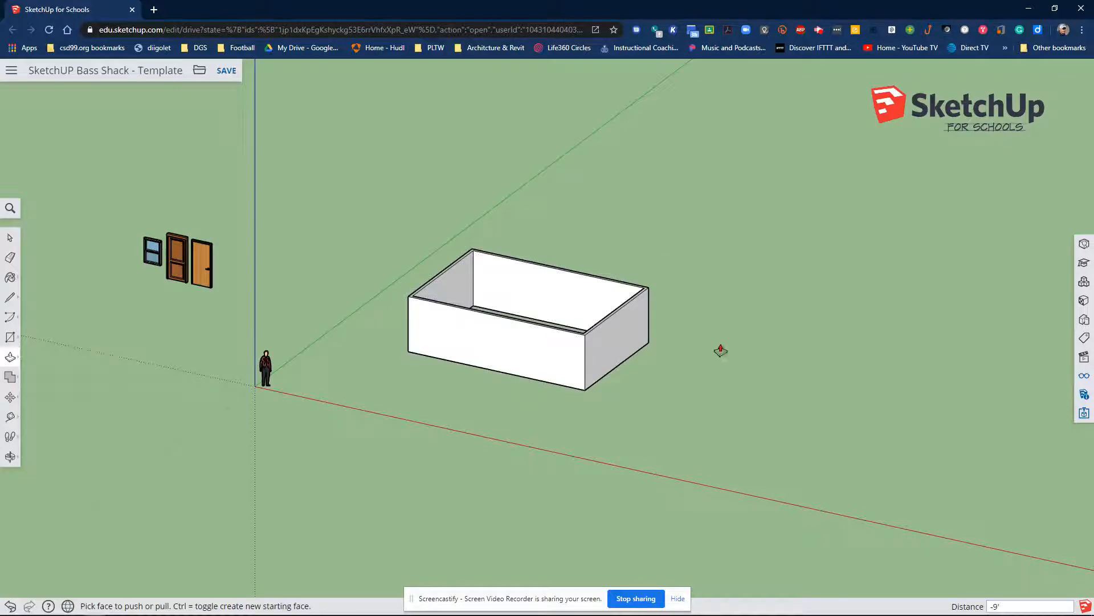
Step: Place a vertical Tape Measure guide on the long front wall, 12" in from its right-hand corner edge
middle_click_drag(773, 422, 855, 415)
middle_click_drag(501, 396, 635, 383)
scroll(546, 424, "up", 3)
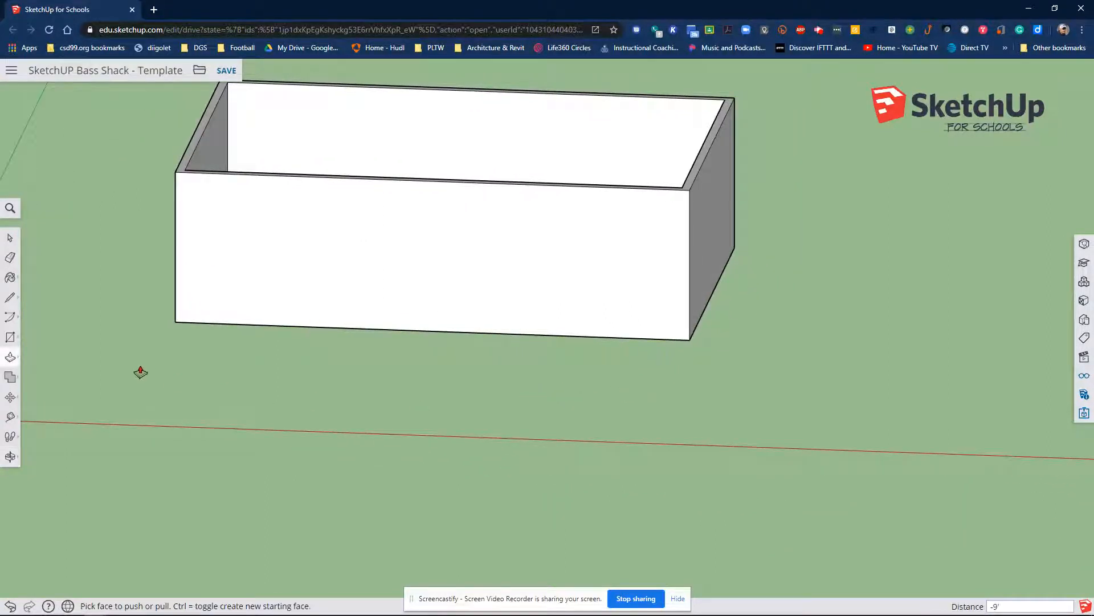
left_click(17, 417)
scroll(682, 281, "up", 2)
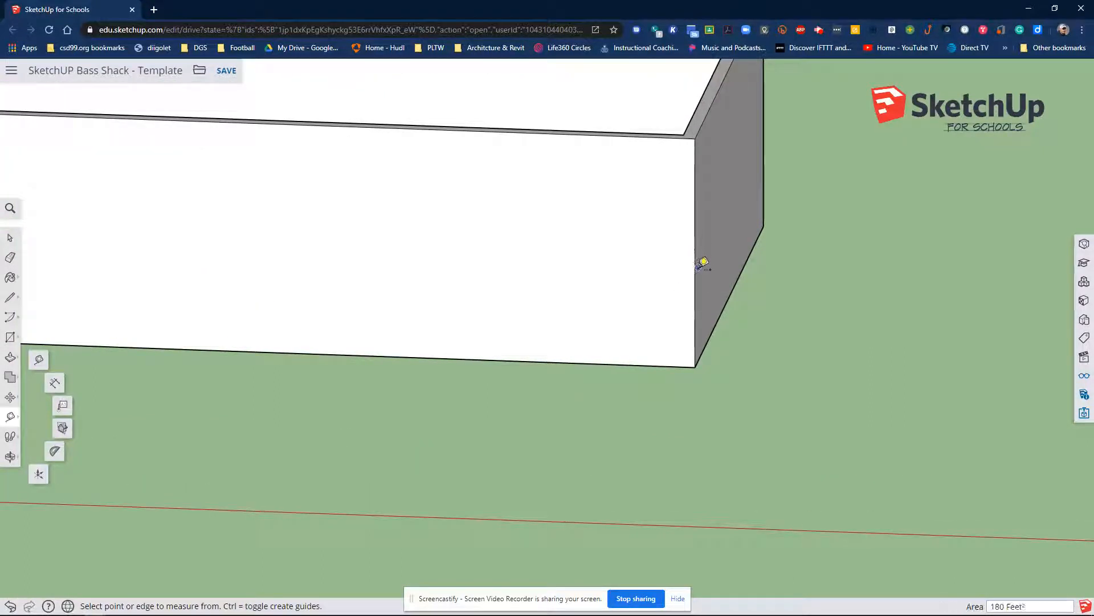
left_click(696, 276)
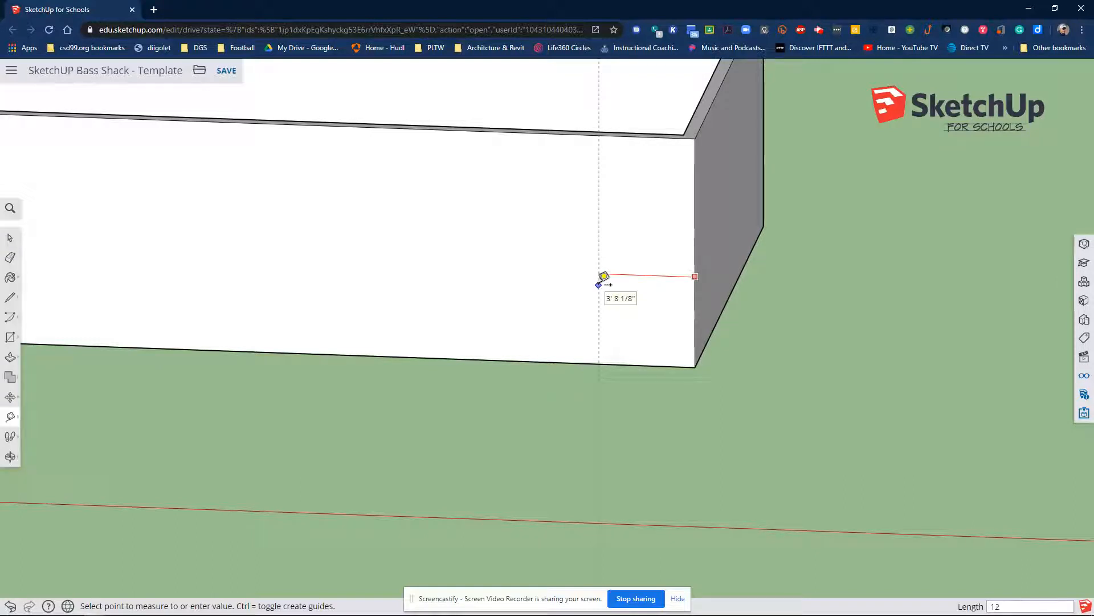
key("Return")
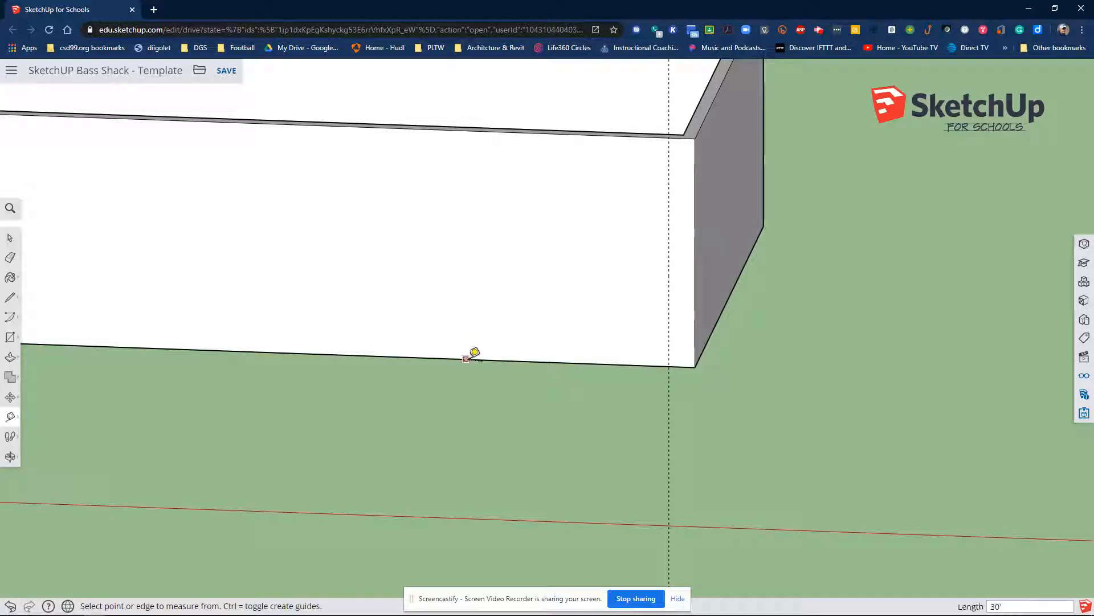
Step: Place a horizontal guide on the front wall about 7' 8" above its base edge
left_click(469, 359)
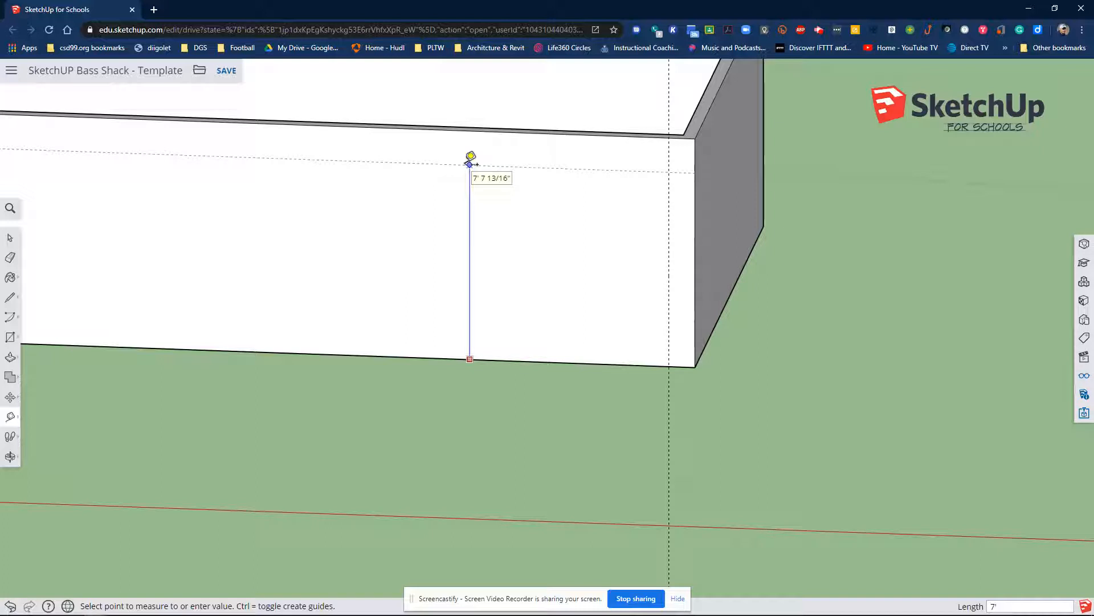
key("shift")
key("Return")
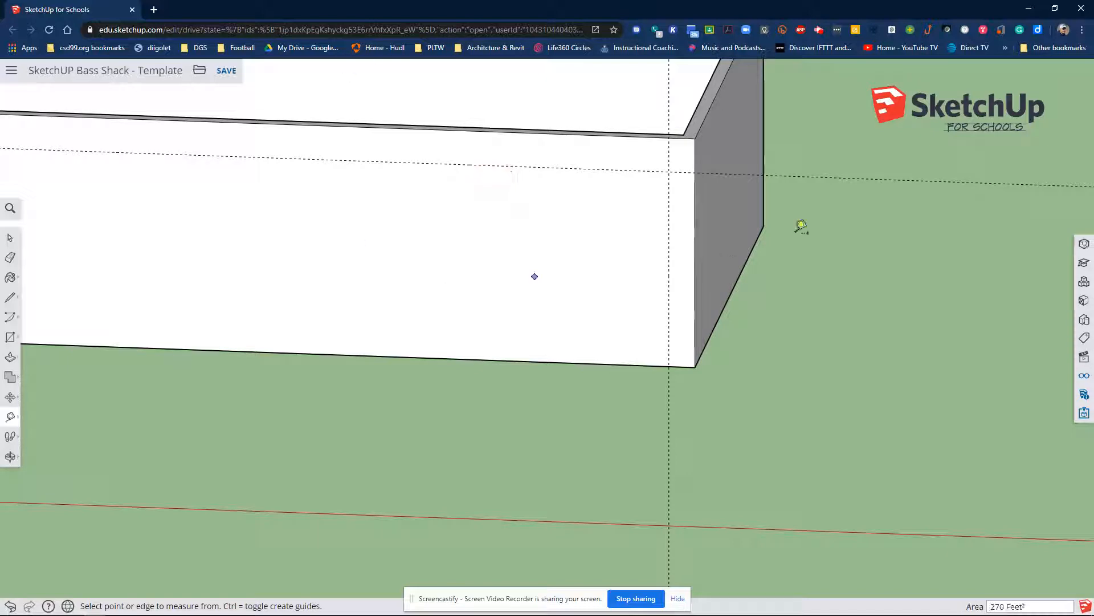
Step: Copy the brown panelled door onto the front wall, placing its upper right corner where the two guides cross
scroll(650, 185, "down", 5)
middle_click_drag(589, 272, 289, 222)
key("t")
scroll(171, 183, "up", 3)
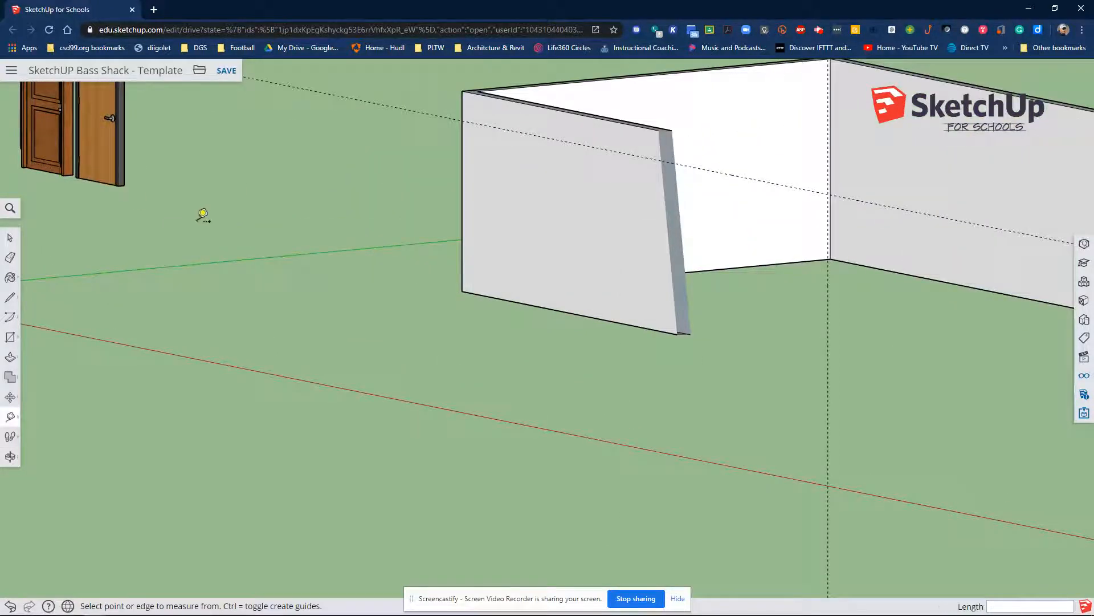
scroll(203, 215, "down", 4)
middle_click_drag(269, 298, 315, 293)
scroll(262, 251, "down", 2)
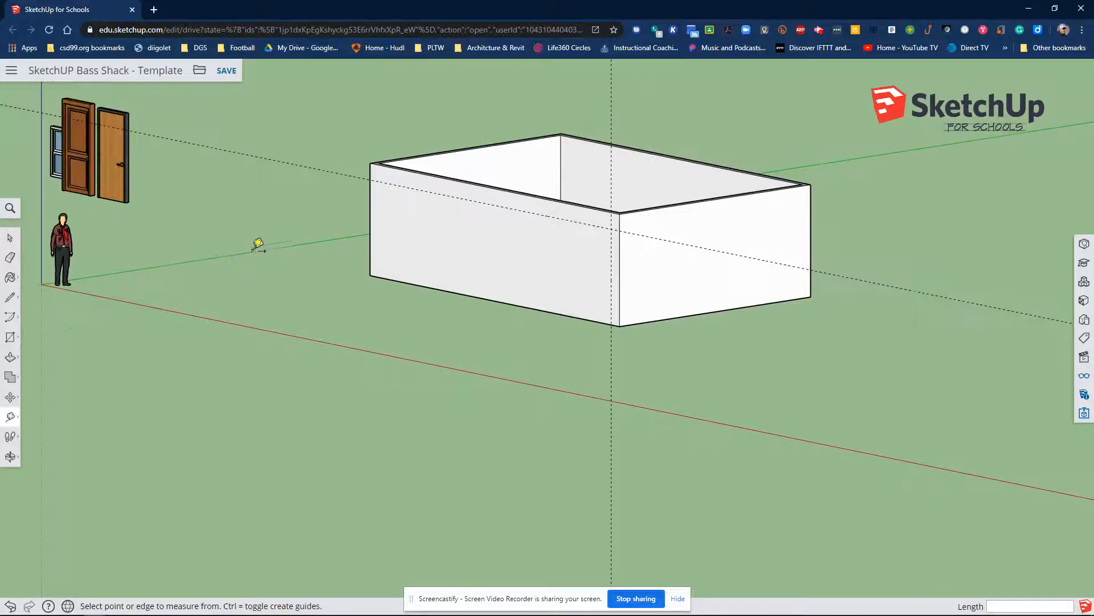
scroll(258, 243, "down", 1)
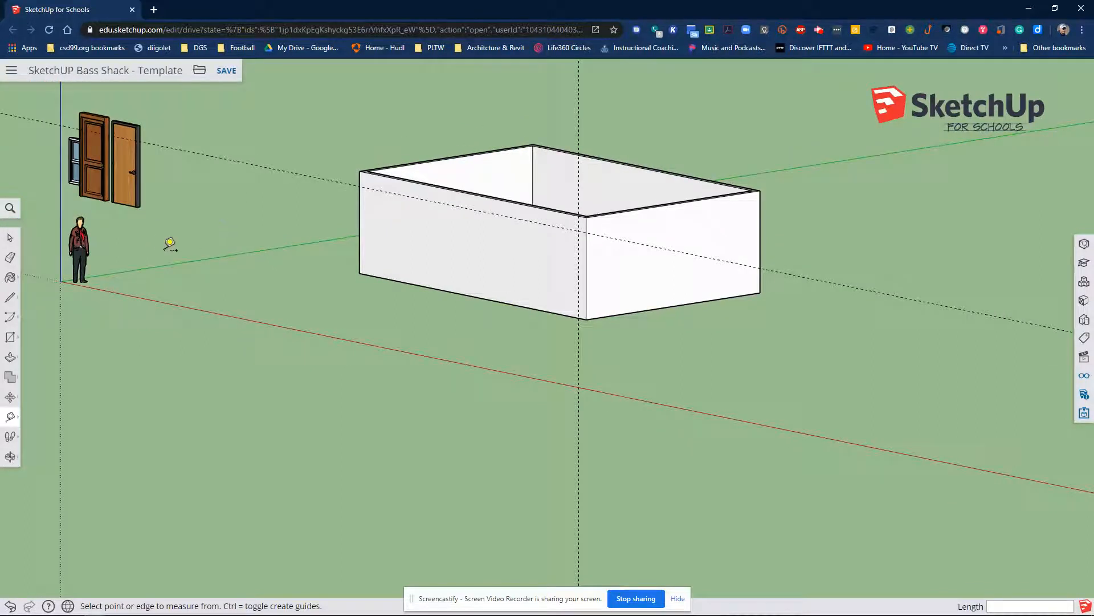
left_click(10, 401)
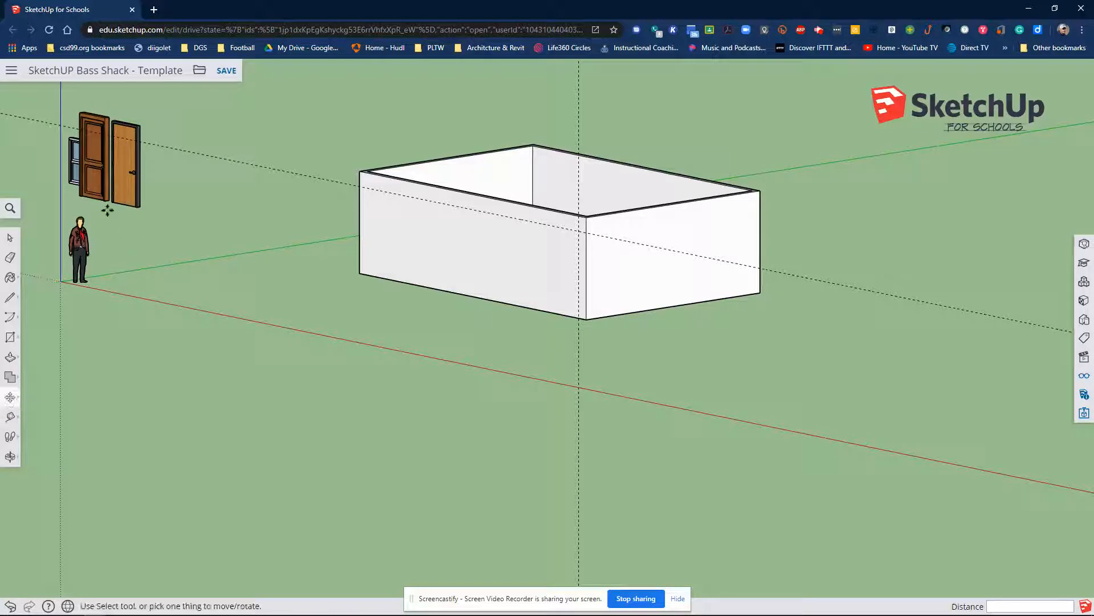
scroll(107, 211, "up", 3)
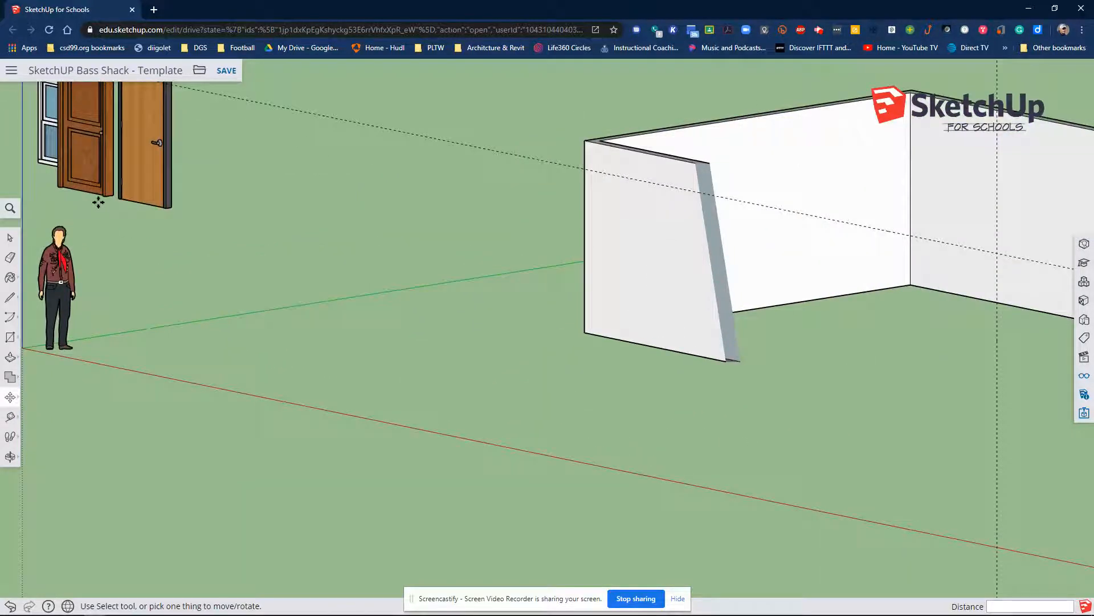
middle_click_drag(125, 279, 123, 215)
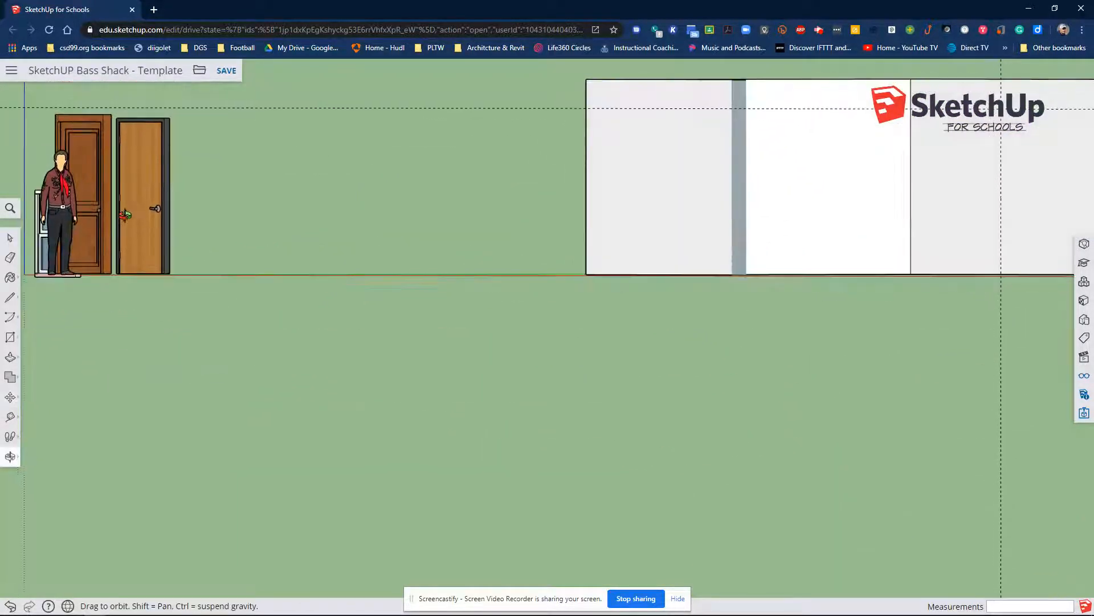
left_click(105, 114)
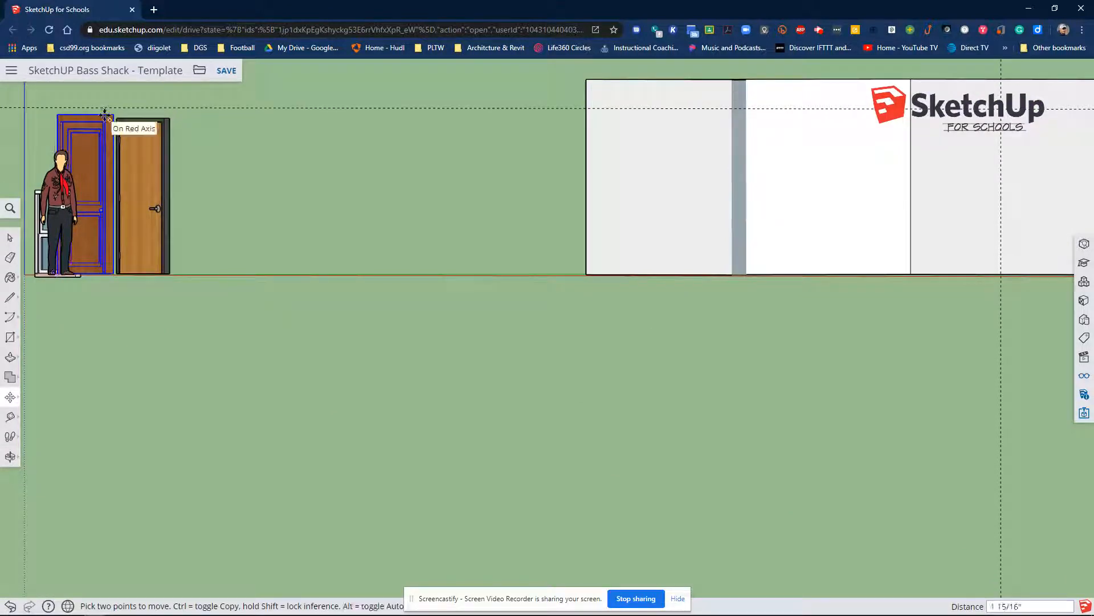
scroll(419, 273, "down", 1)
middle_click_drag(504, 266, 883, 464)
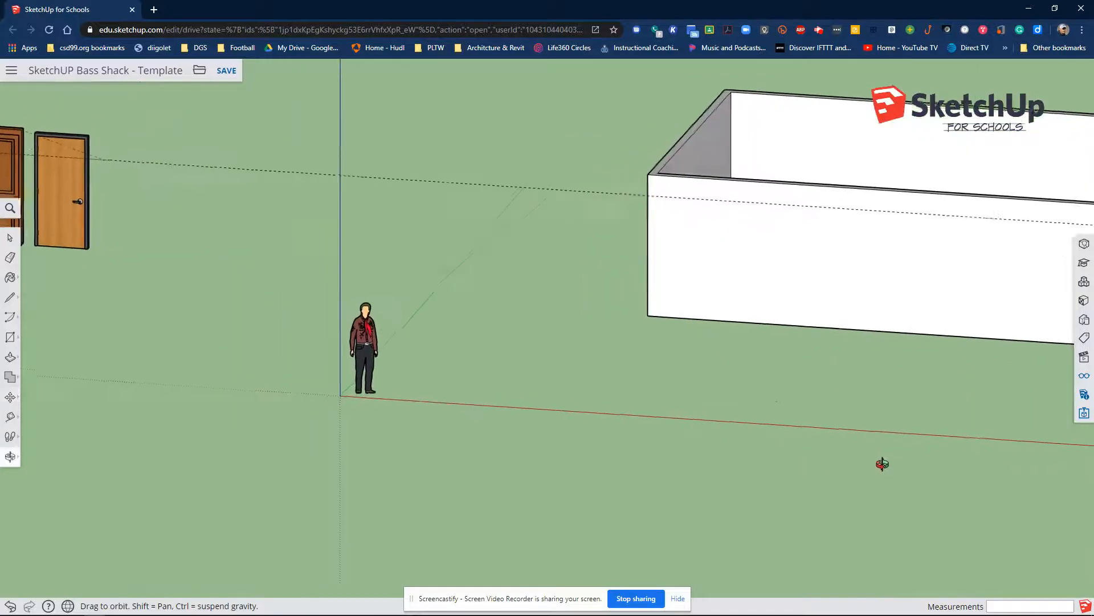
middle_click_drag(962, 361, 821, 341)
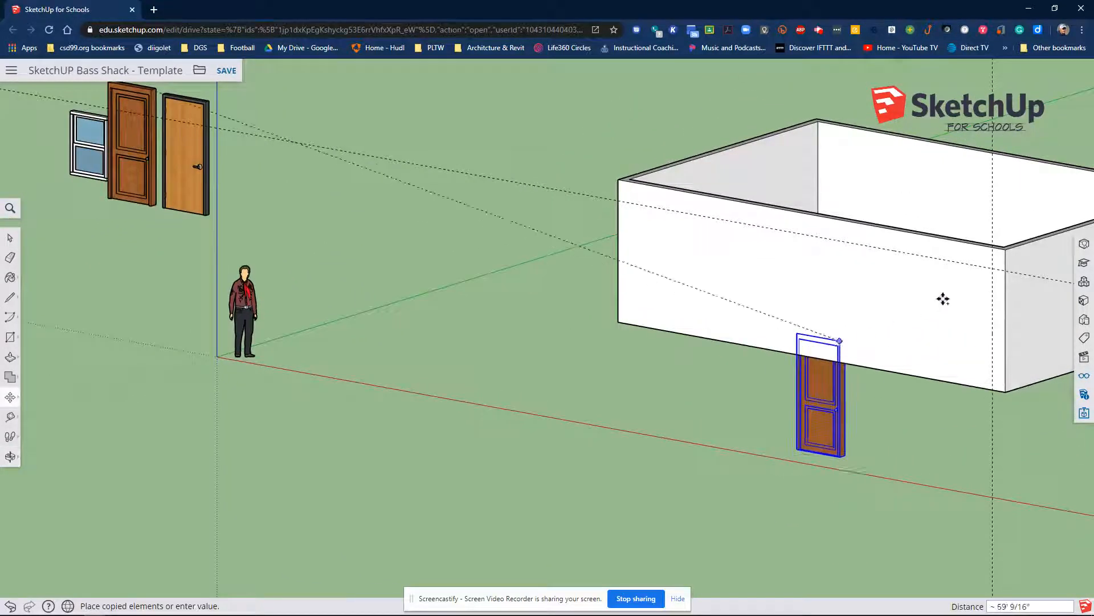
left_click(991, 265)
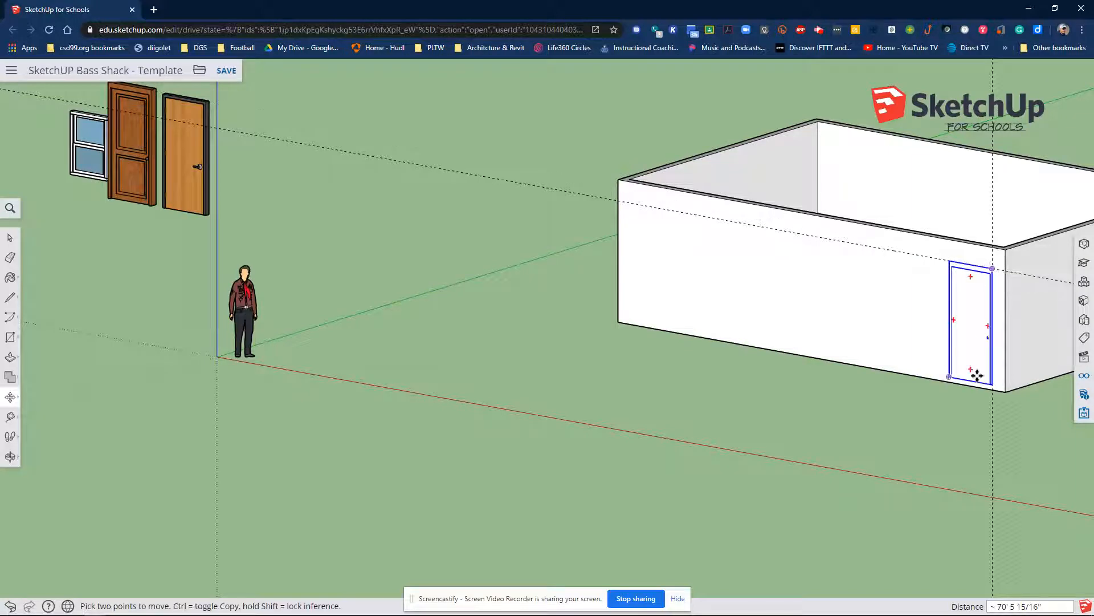
scroll(906, 370, "up", 4)
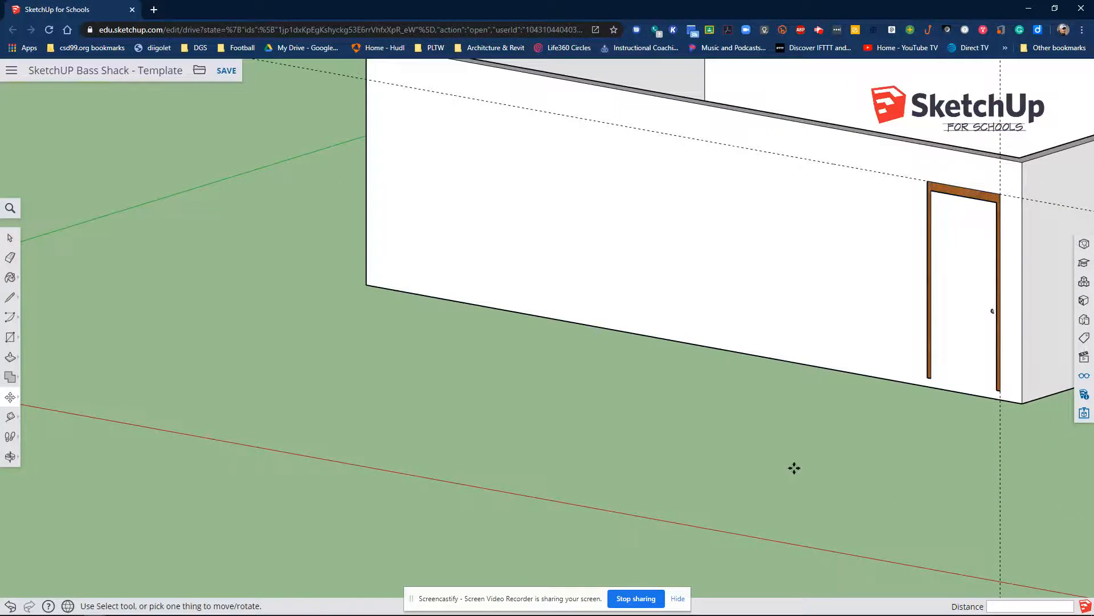
middle_click_drag(794, 467, 759, 393)
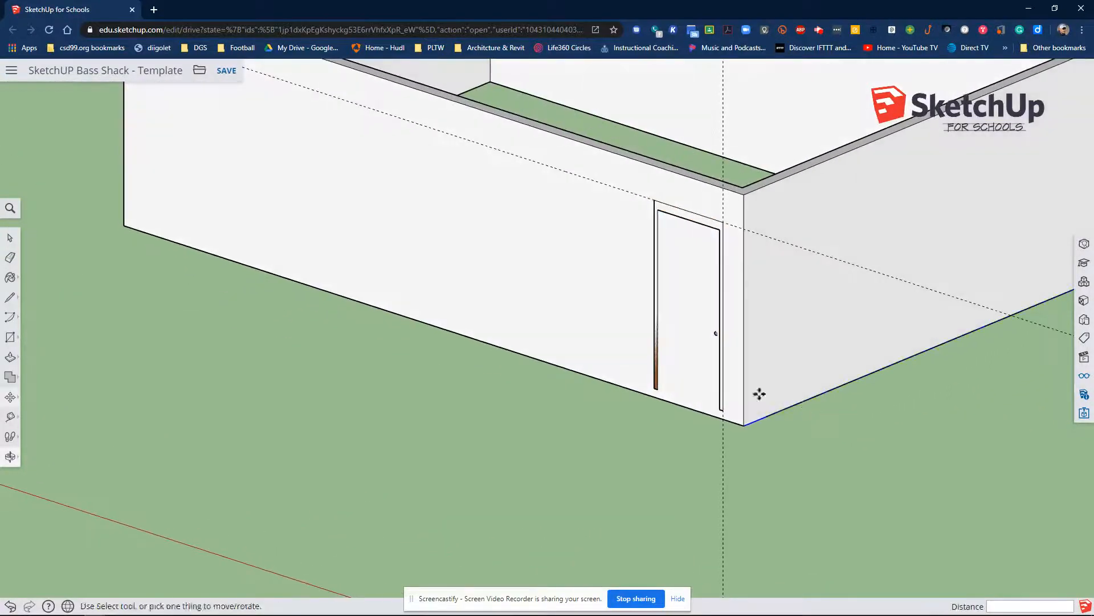
scroll(655, 377, "up", 2)
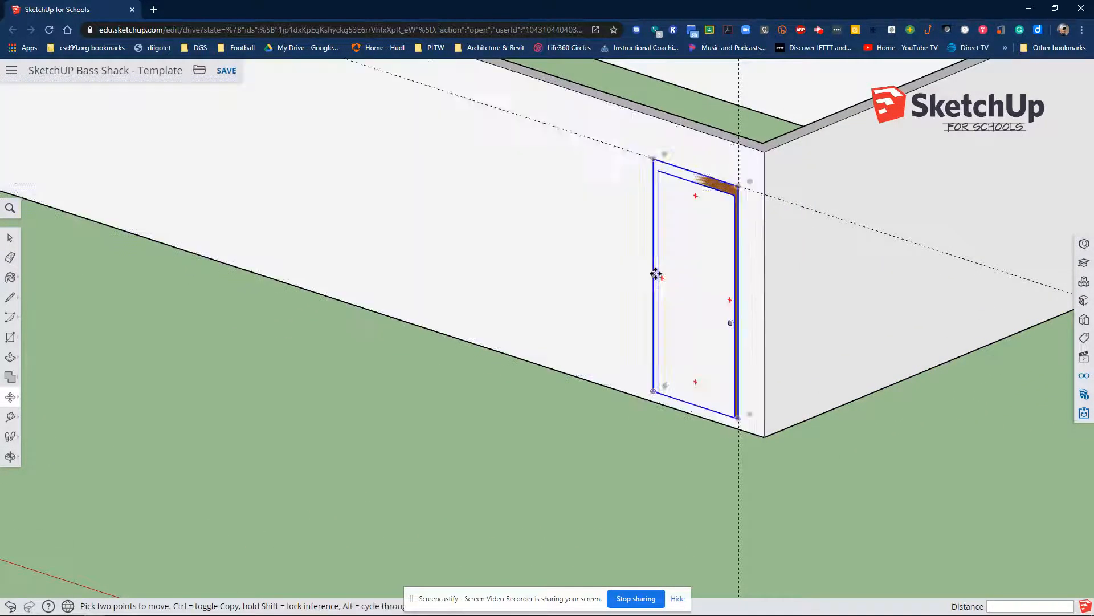
Step: Draw a 7' 4" by 3' 4" rectangle on the front wall, tracing the door's outer frame from corner to corner
scroll(655, 274, "up", 1)
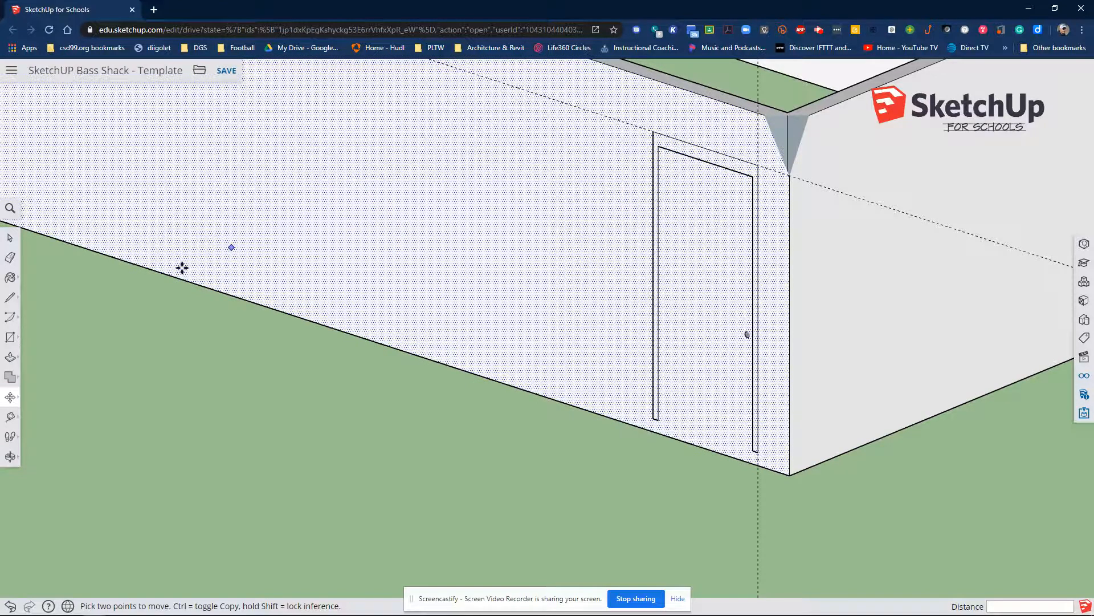
left_click(9, 338)
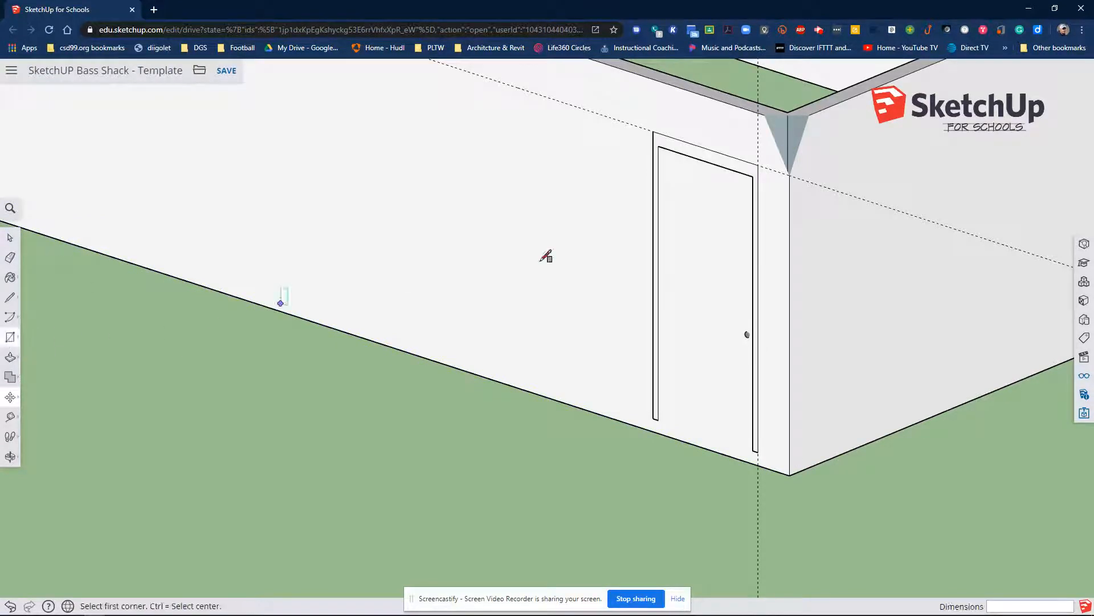
left_click(653, 131)
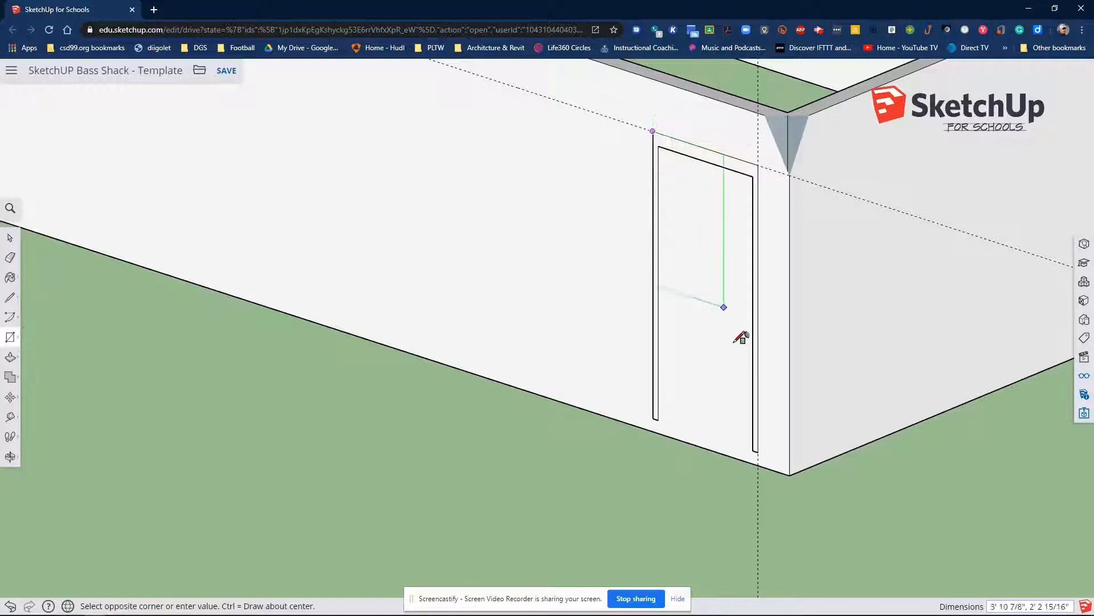
left_click(758, 451)
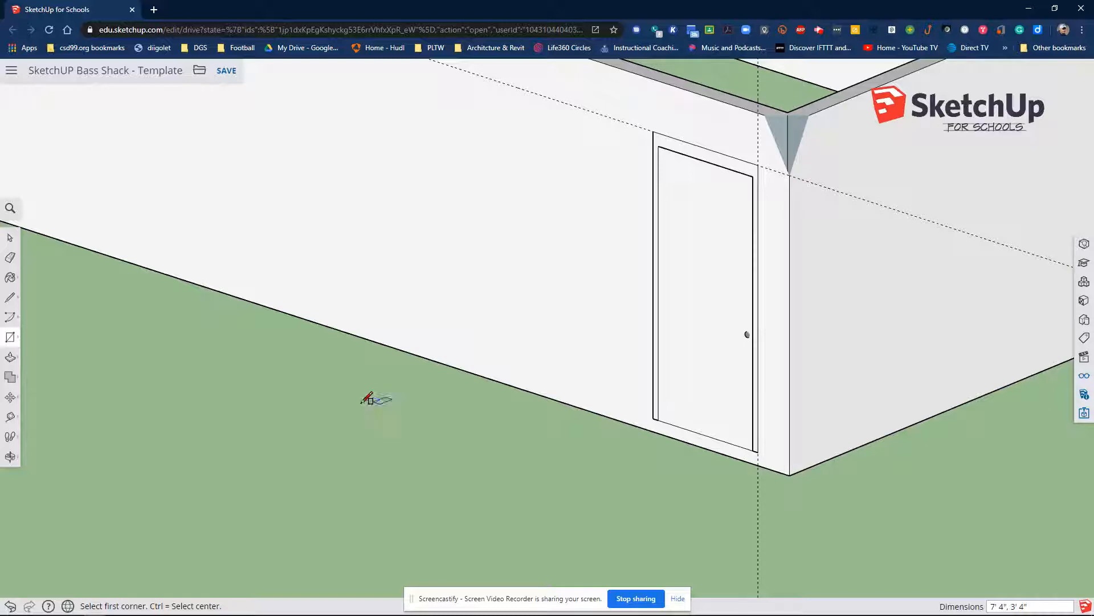
Step: Push/Pull the rectangular face covering the door 6" inward through the wall to cut the door opening
left_click(9, 358)
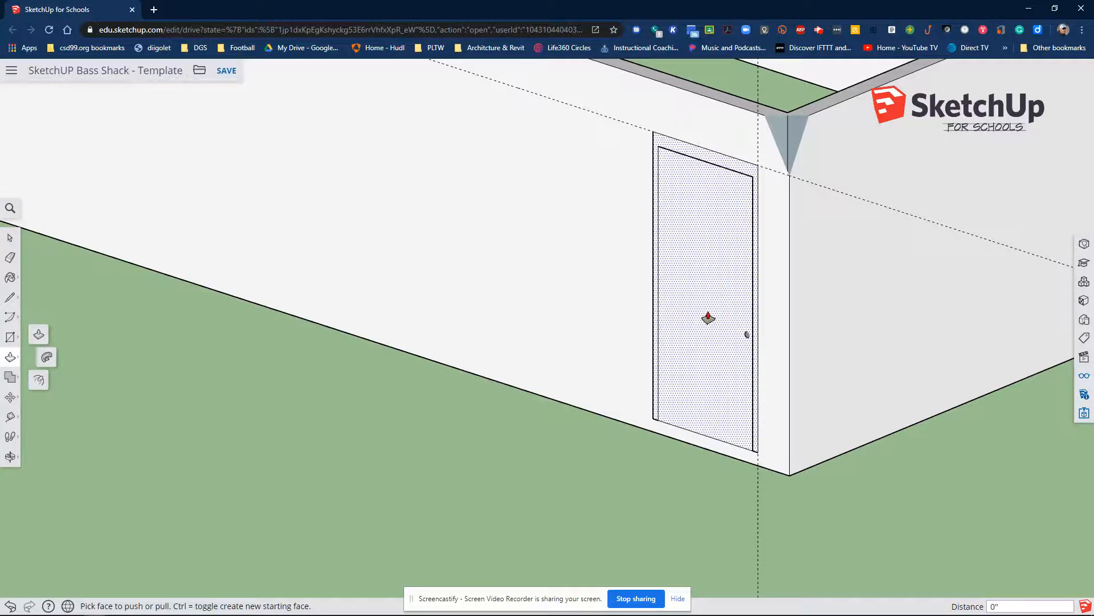
left_click(708, 316)
left_click(774, 285)
middle_click_drag(774, 286, 306, 323)
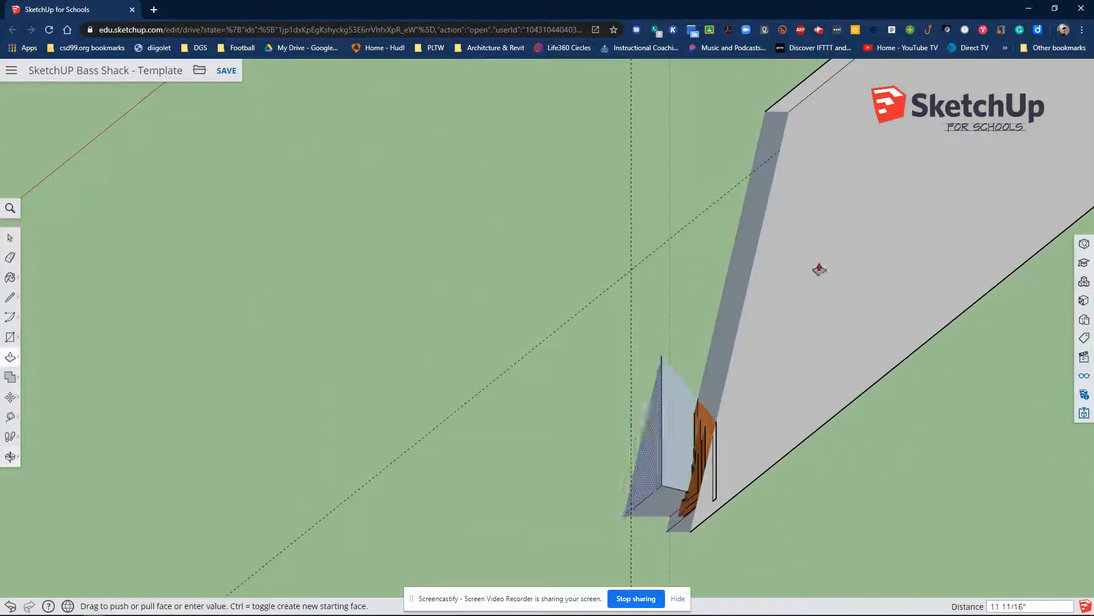
middle_click_drag(797, 206, 855, 264)
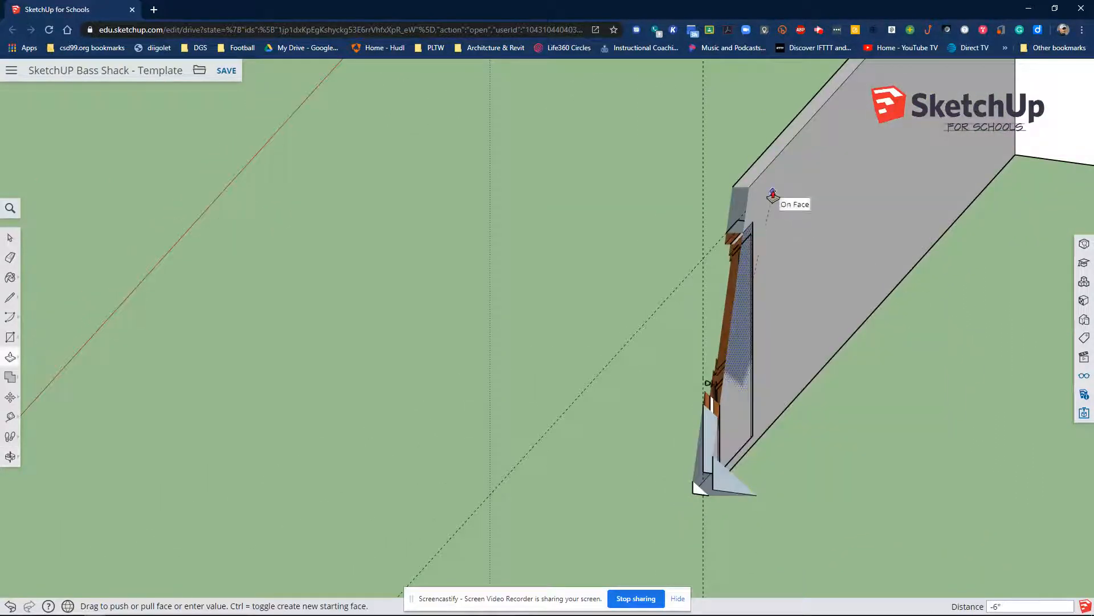
middle_click_drag(804, 472, 789, 405)
key("p")
Step: Place a vertical Tape Measure guide on the front wall, 24" in from its left-hand corner edge
scroll(787, 400, "up", 5)
middle_click_drag(722, 411, 899, 310)
scroll(619, 243, "up", 4)
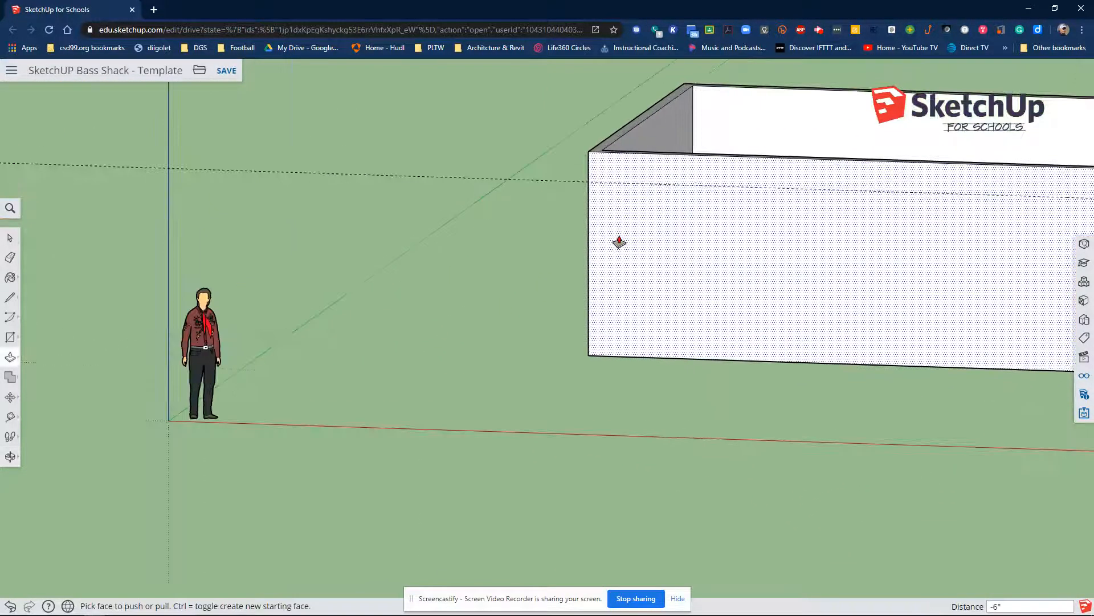
middle_click_drag(748, 472, 804, 440)
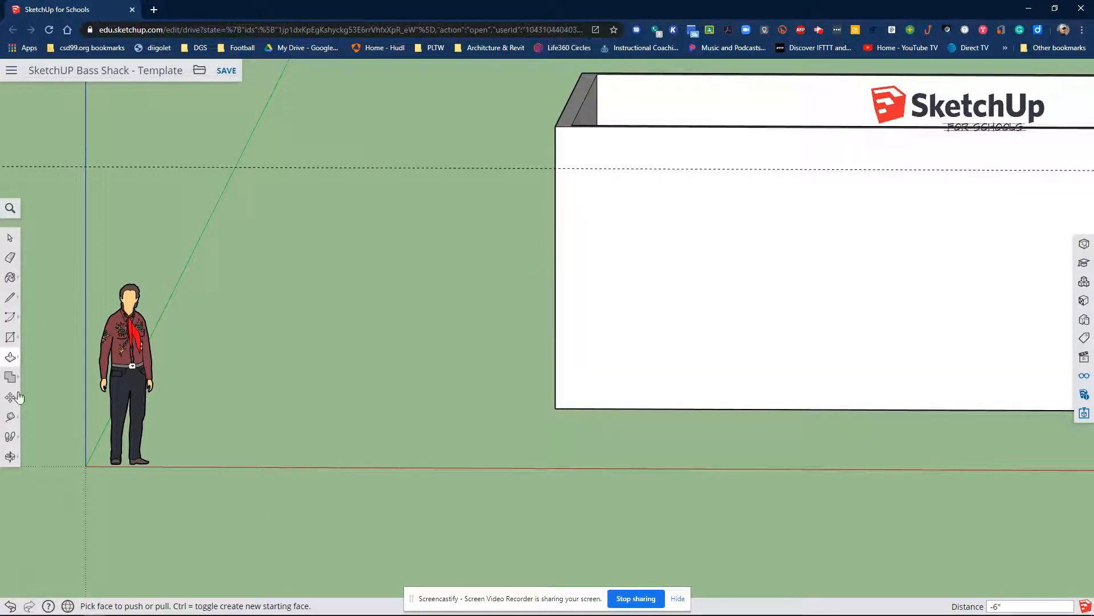
left_click(9, 418)
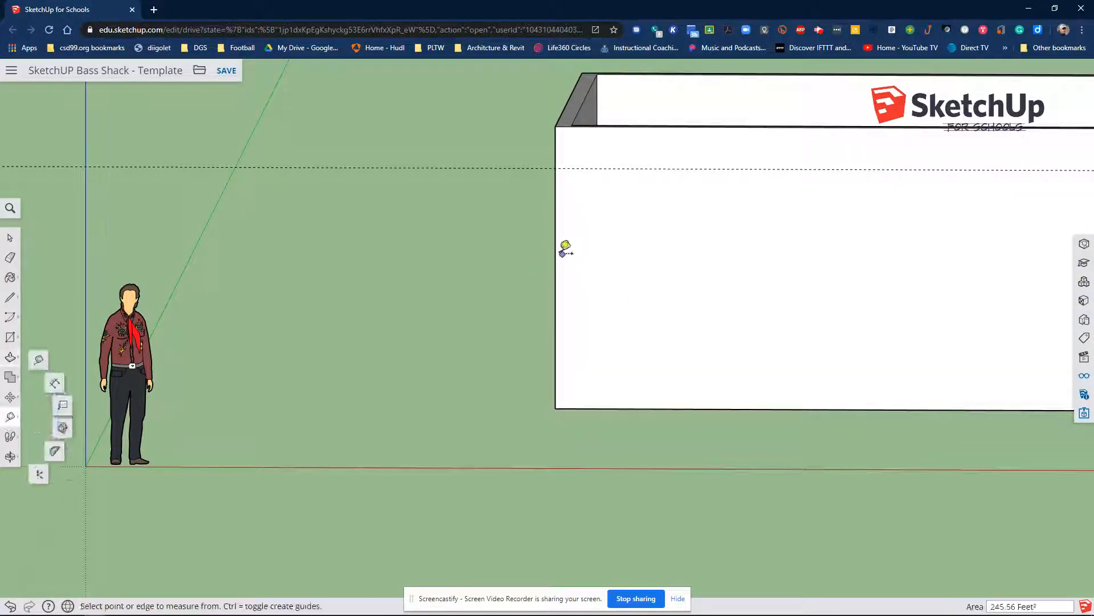
left_click(556, 254)
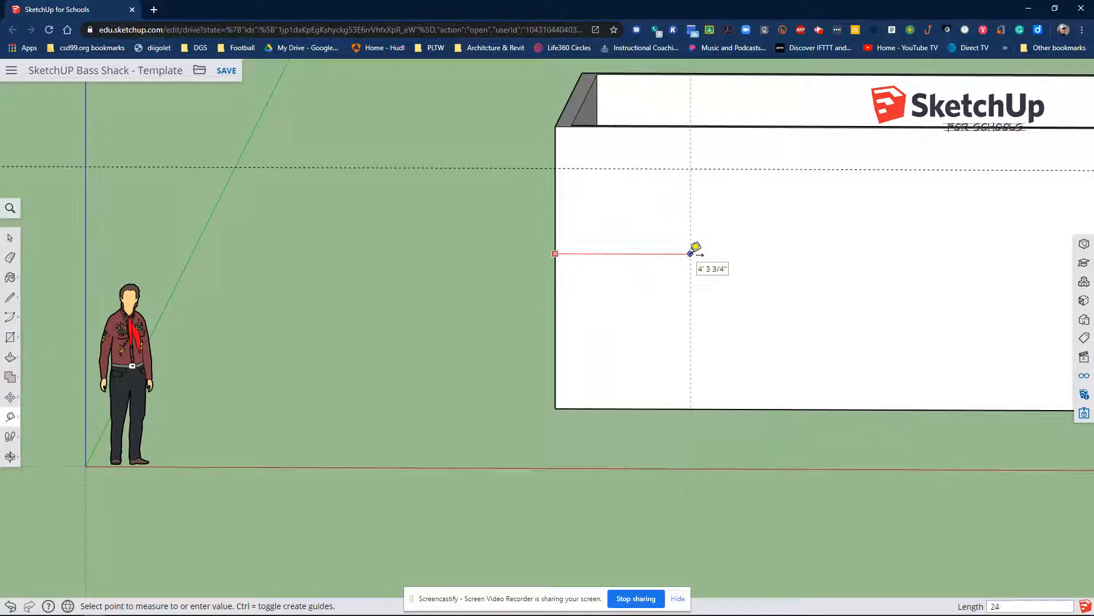
type("24")
key("Return")
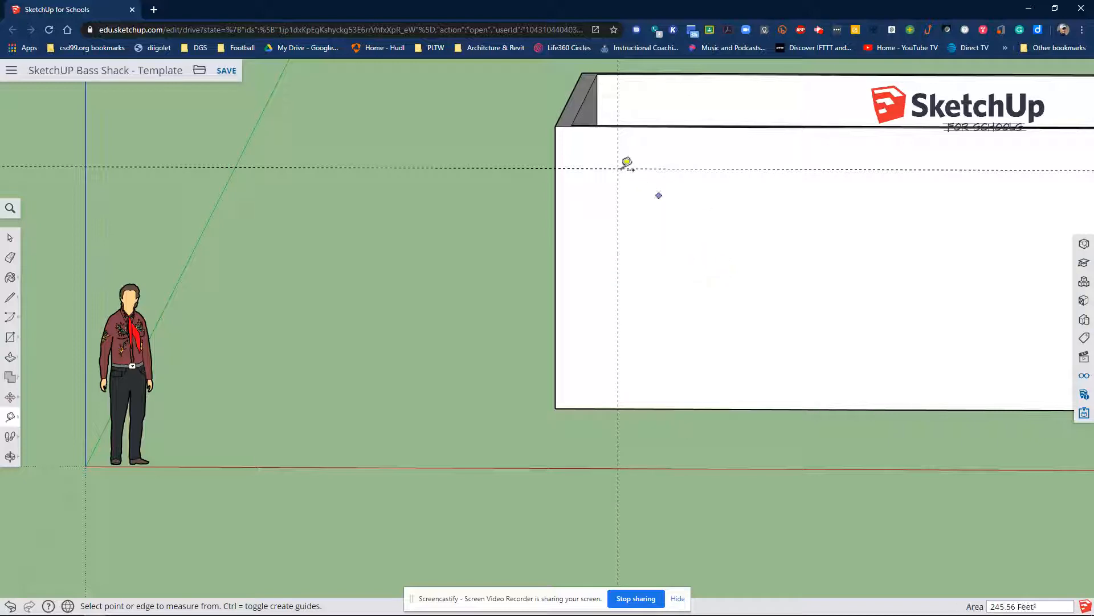
Step: Copy the window from beside the spare doors onto the front wall, placing its upper left corner at the left-hand guide intersection
scroll(621, 169, "down", 5)
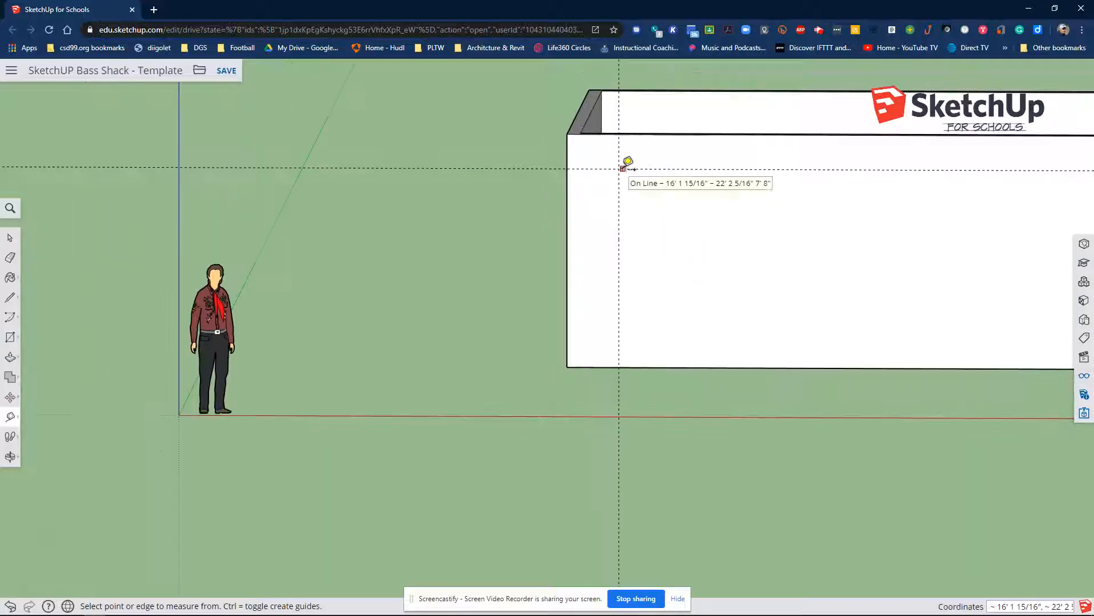
middle_click_drag(516, 329, 306, 342)
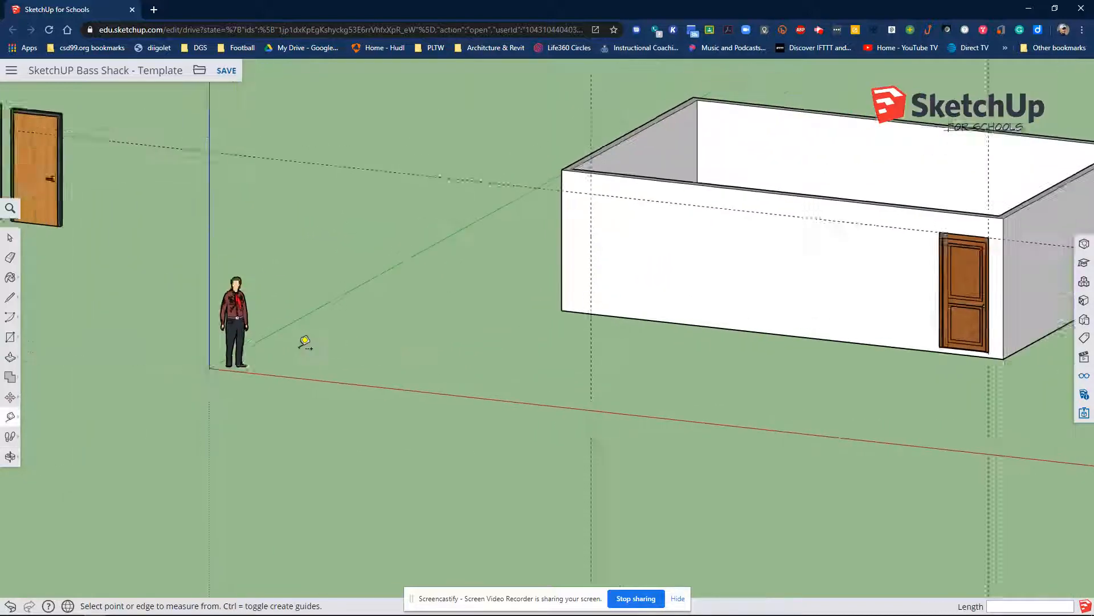
scroll(152, 275, "down", 5)
scroll(24, 240, "up", 2)
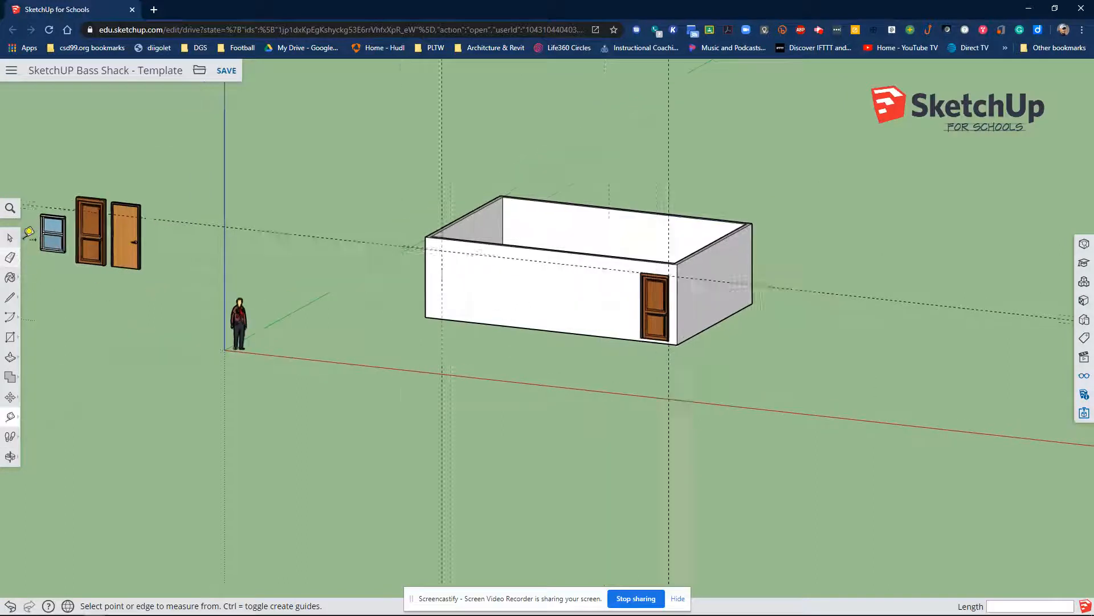
left_click(10, 398)
scroll(39, 198, "up", 5)
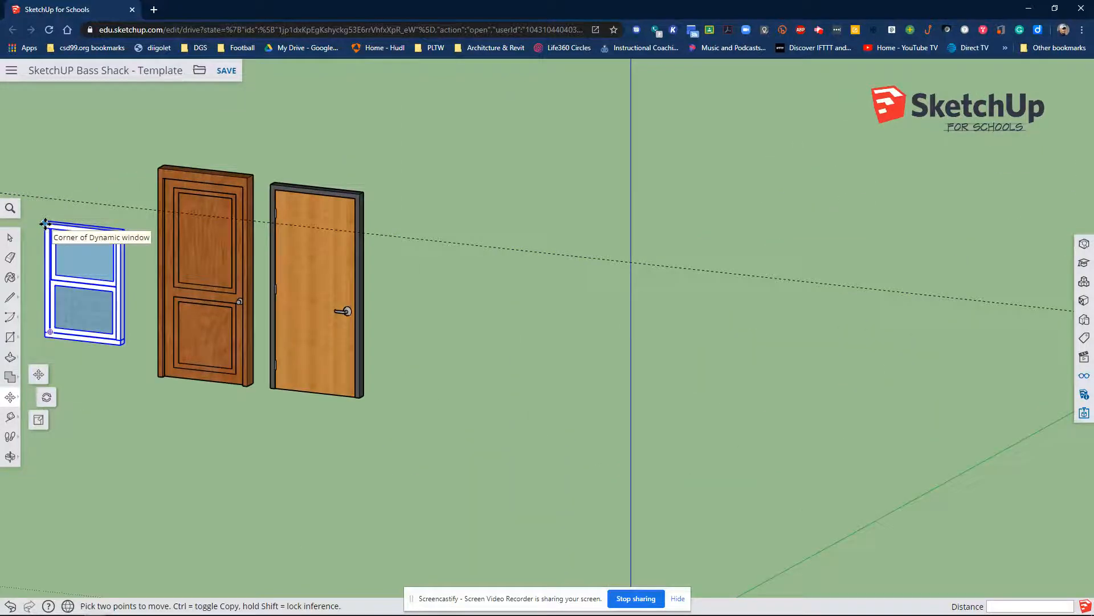
left_click(45, 223)
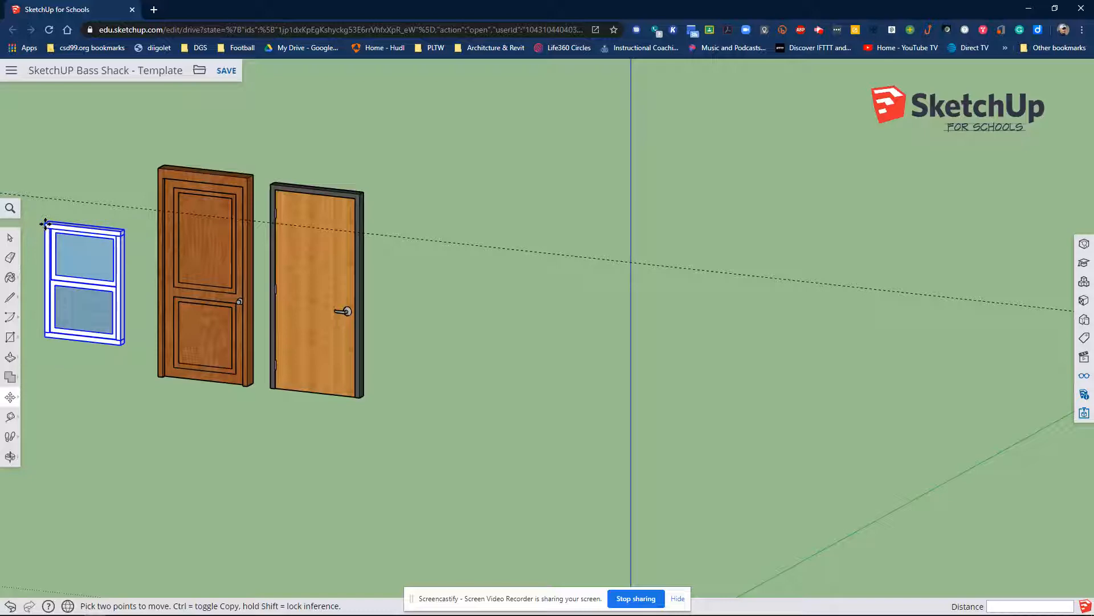
key("ctrl")
scroll(476, 365, "down", 2)
middle_click_drag(935, 380, 865, 359)
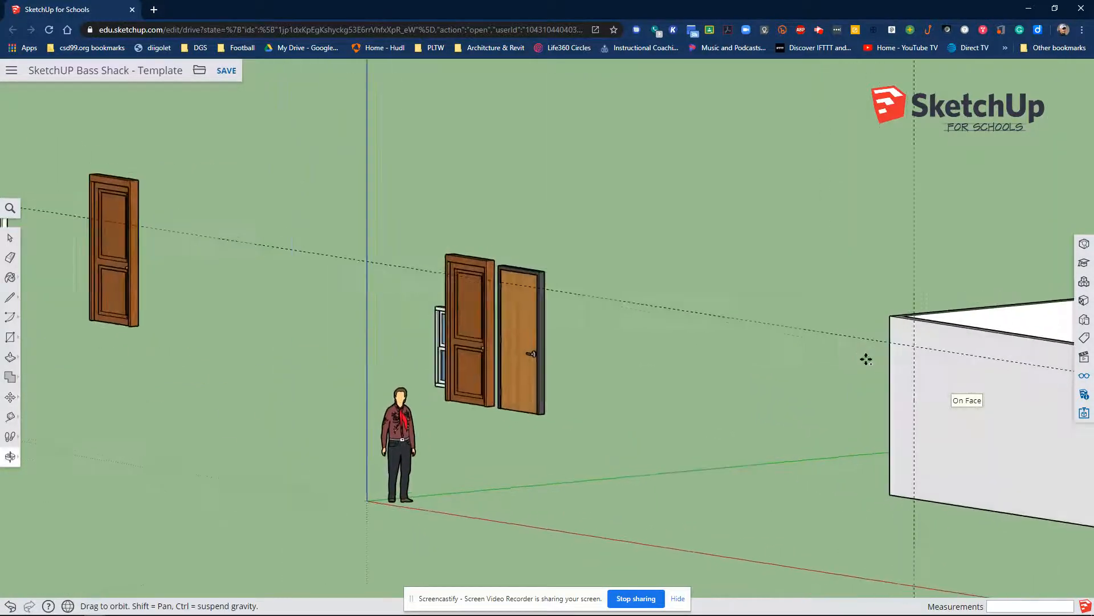
left_click(914, 343)
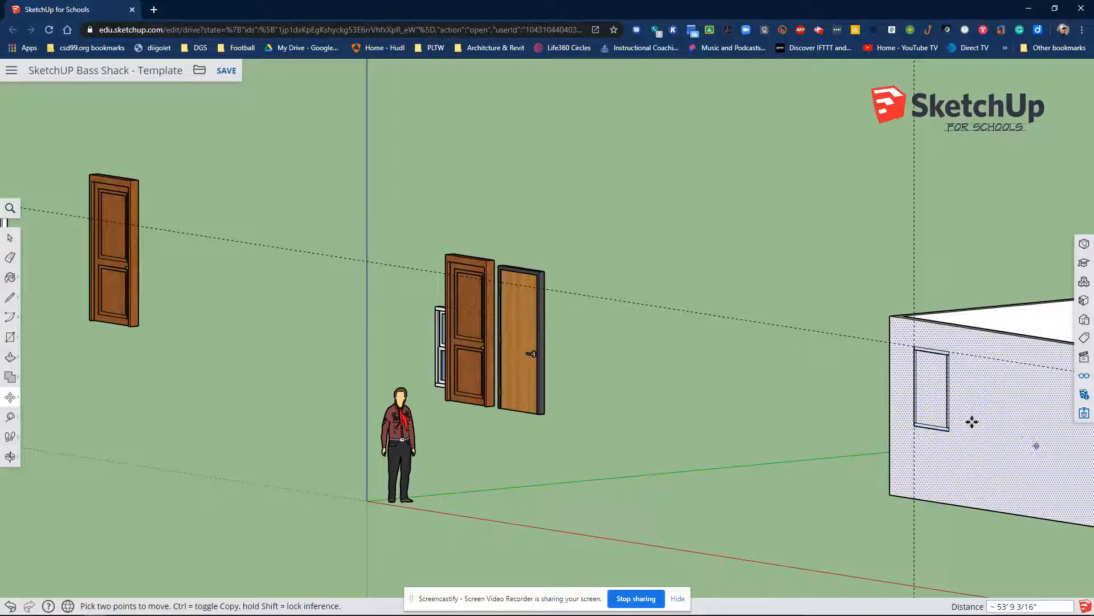
Step: Copy the wall window along the horizontal guide so the second one sits directly against its right side
scroll(975, 420, "up", 4)
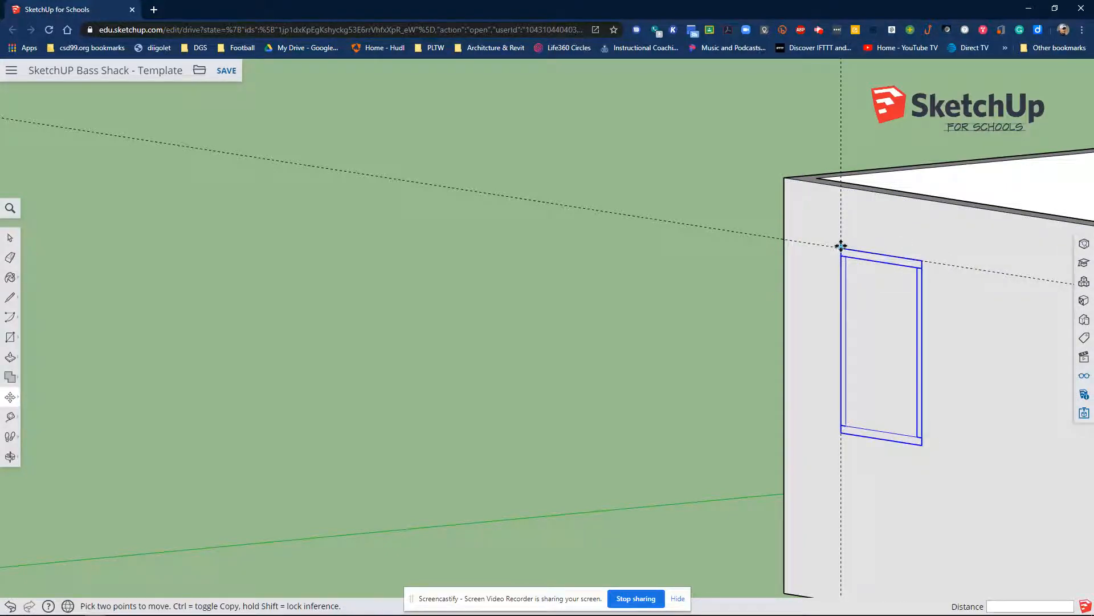
left_click(841, 246)
key("ctrl")
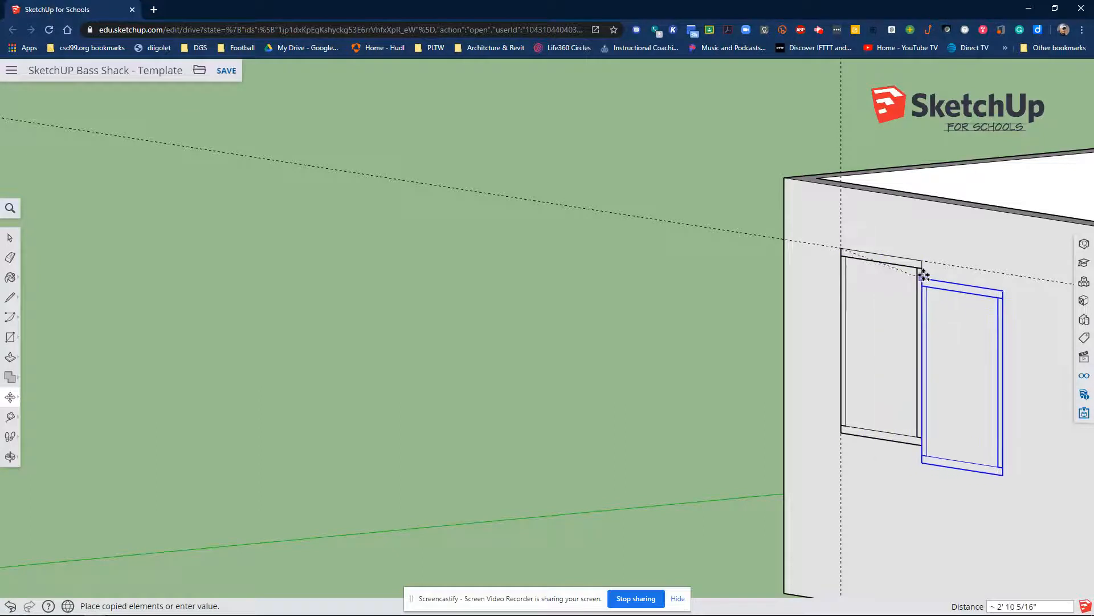
scroll(924, 256, "up", 5)
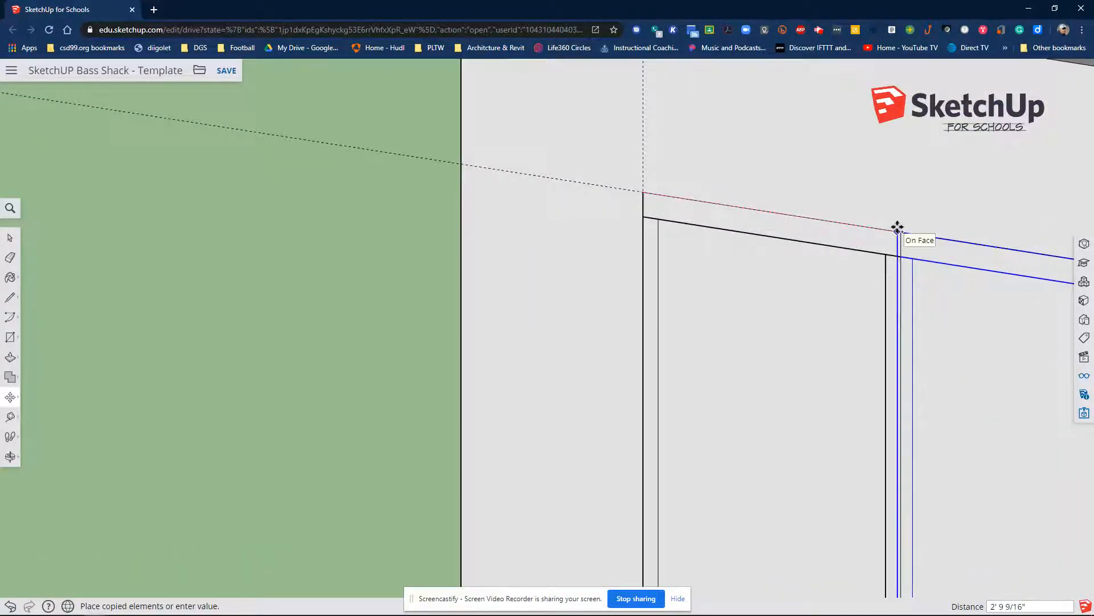
left_click(903, 230)
scroll(902, 231, "down", 5)
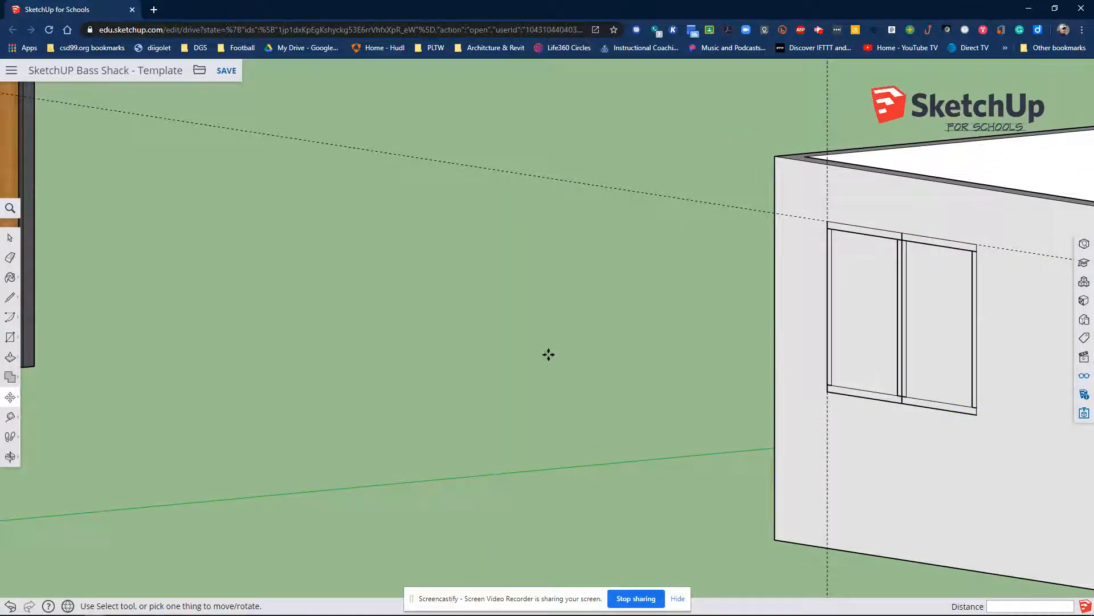
Step: Draw a 5' 8" by 4' rectangle on the front wall around the outer frames of both windows
middle_click_drag(548, 354, 483, 409)
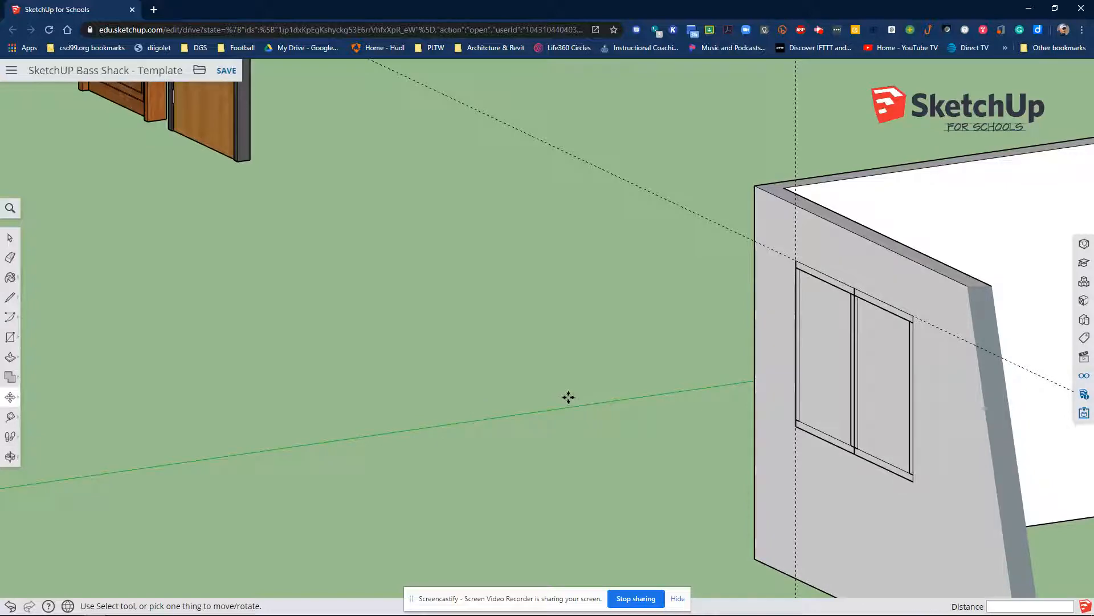
middle_click_drag(615, 427, 709, 422)
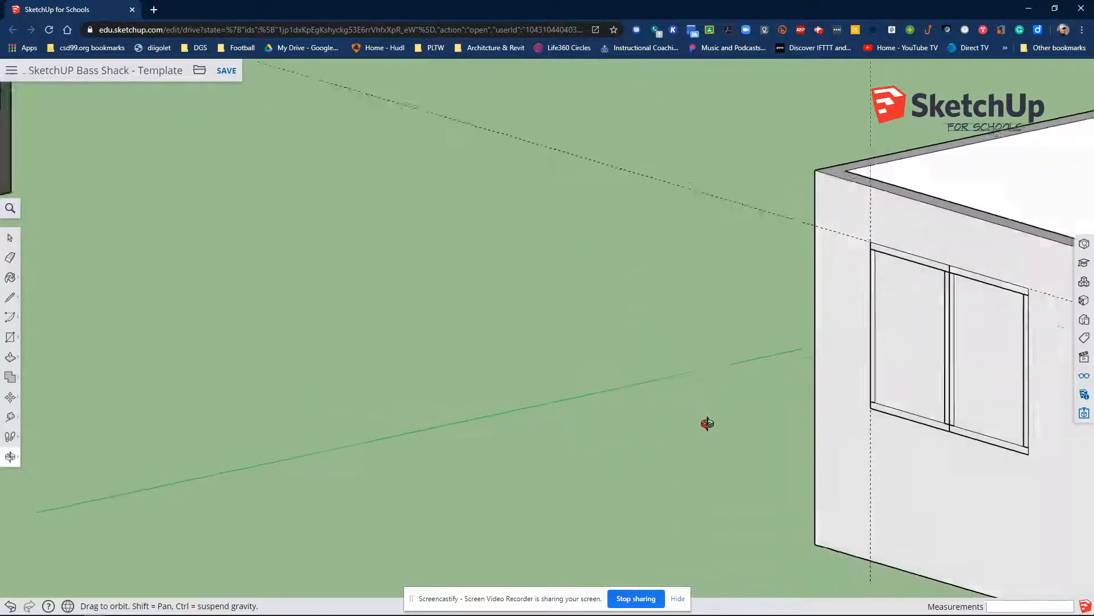
key("m")
scroll(623, 435, "down", 3)
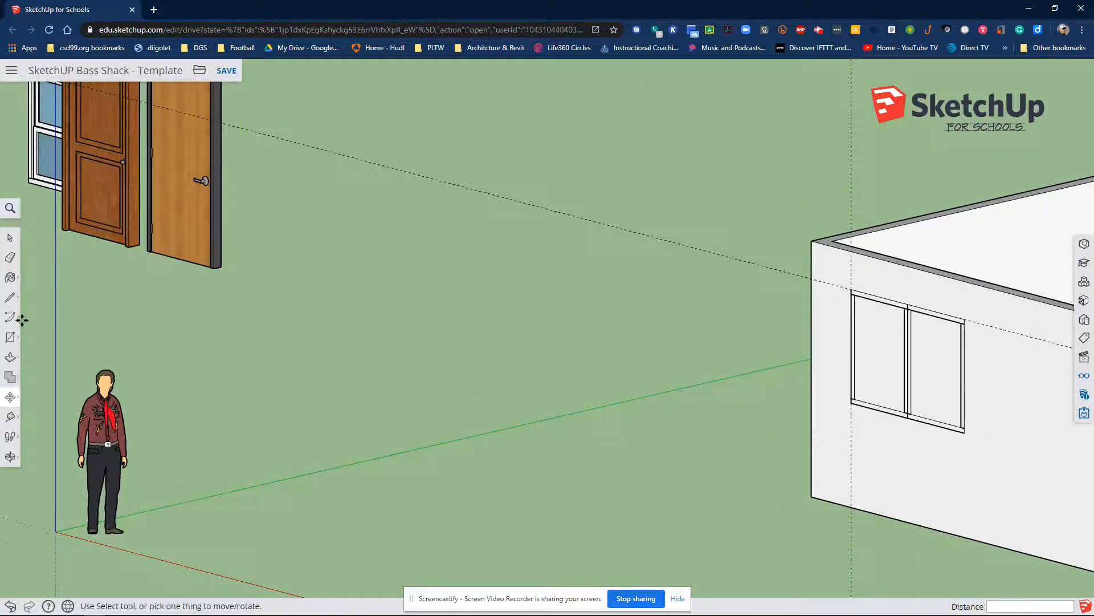
left_click(12, 339)
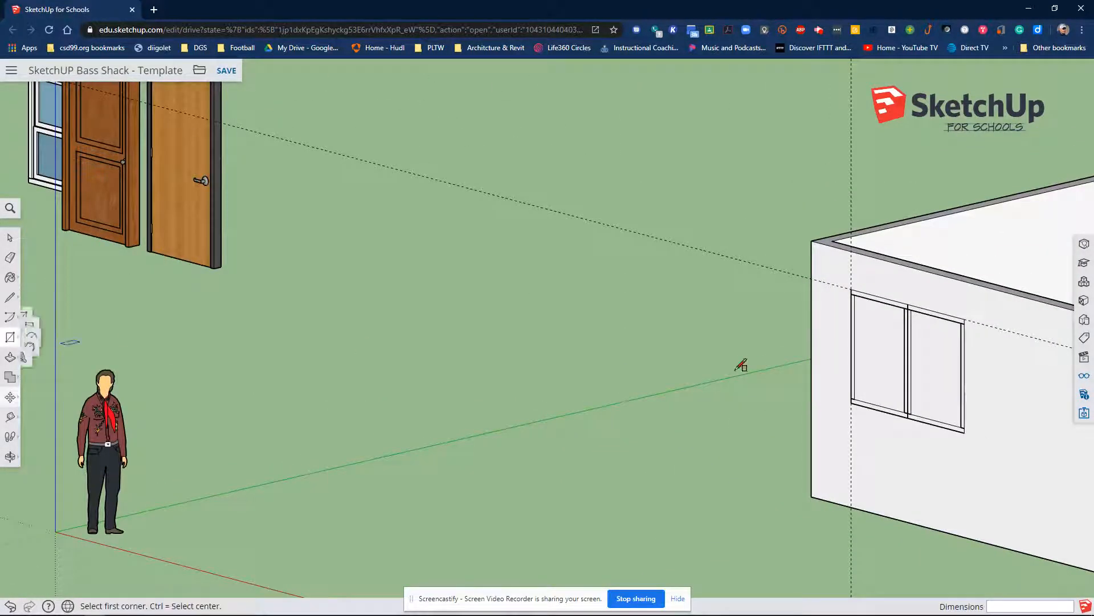
scroll(872, 335, "up", 5)
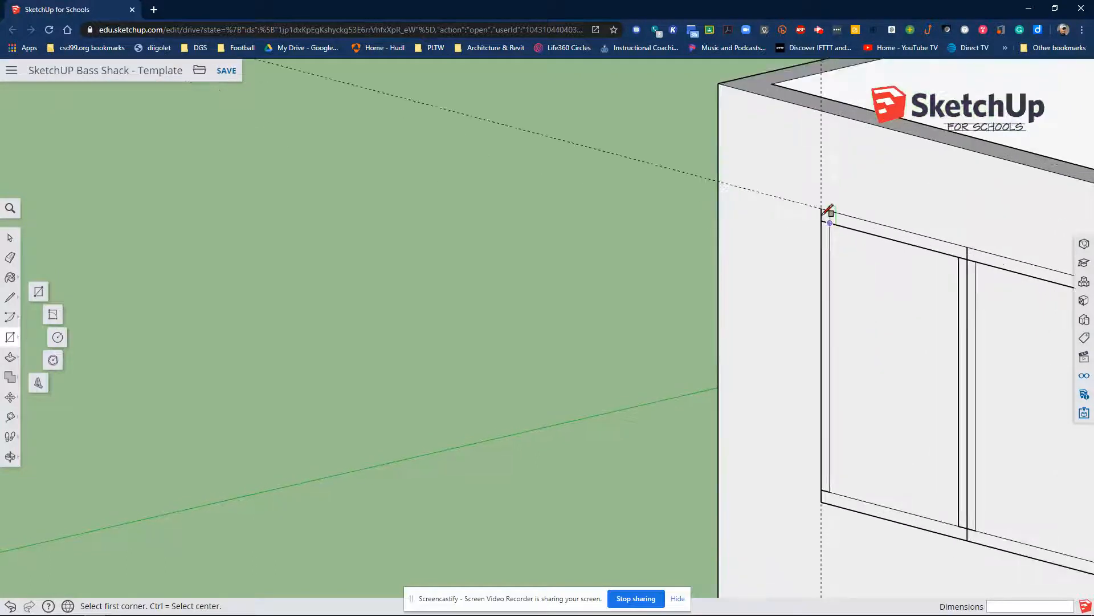
left_click(824, 204)
middle_click_drag(1031, 499, 1003, 542)
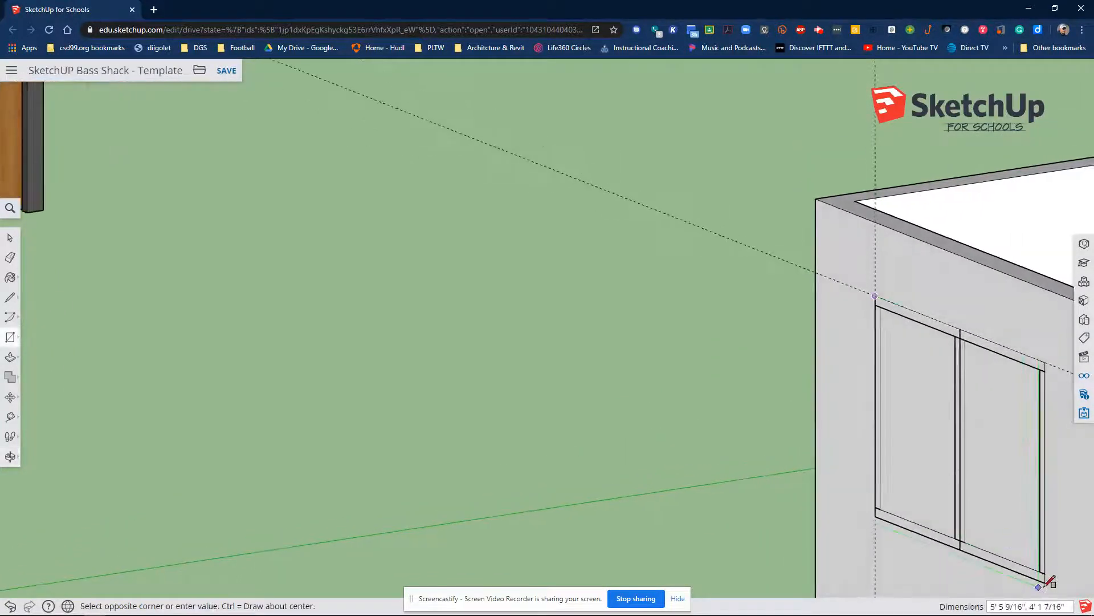
left_click(1045, 582)
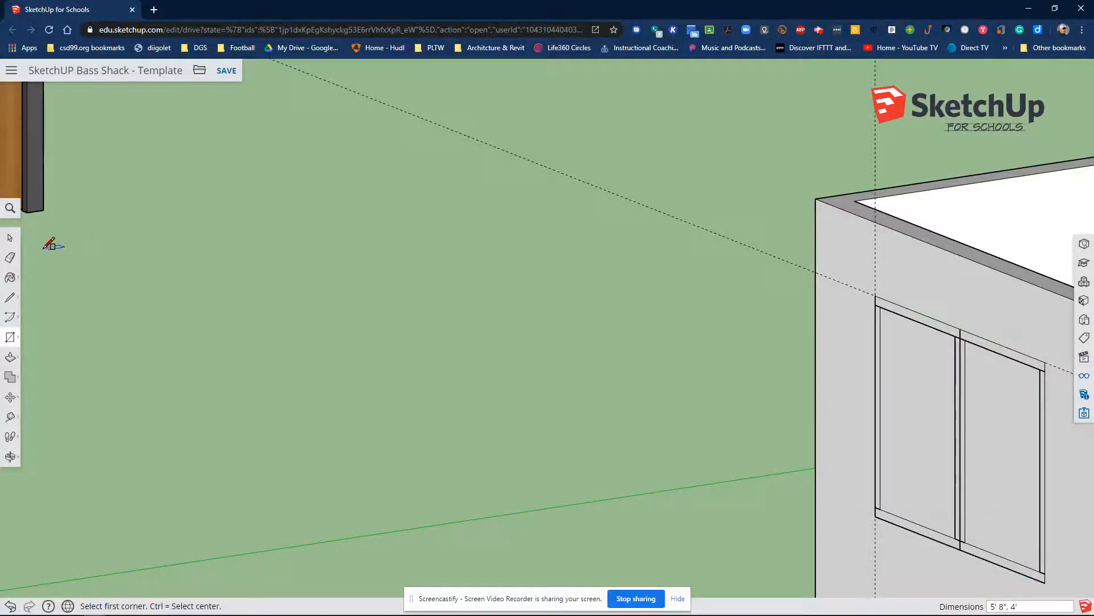
Step: Push/Pull the rectangular face covering the two windows 6" inward through the wall to cut their opening
key("p")
left_click(925, 434)
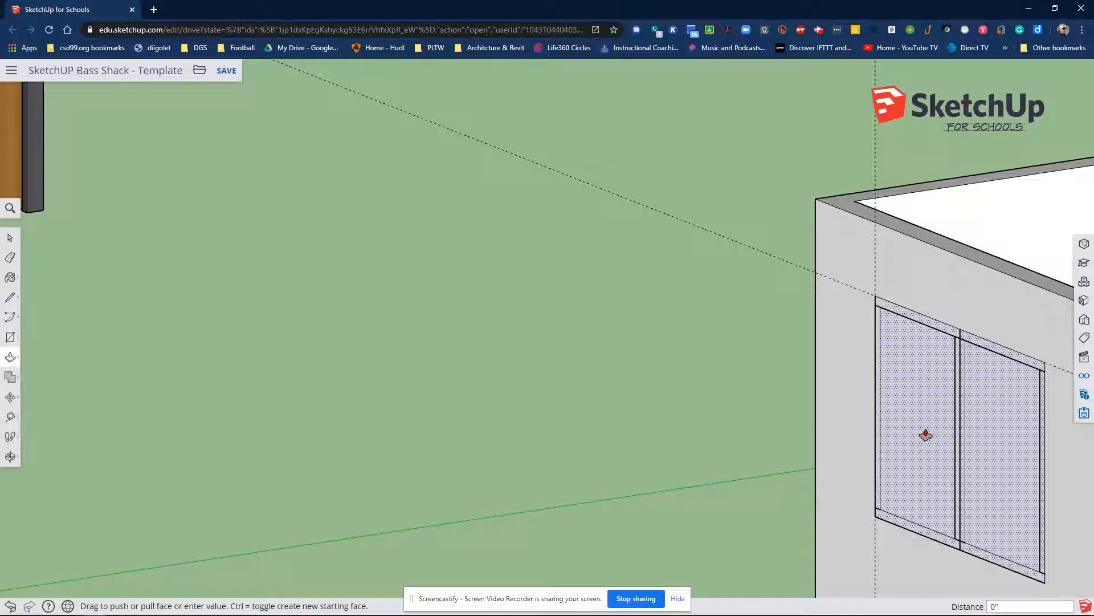
middle_click_drag(1009, 403, 647, 484)
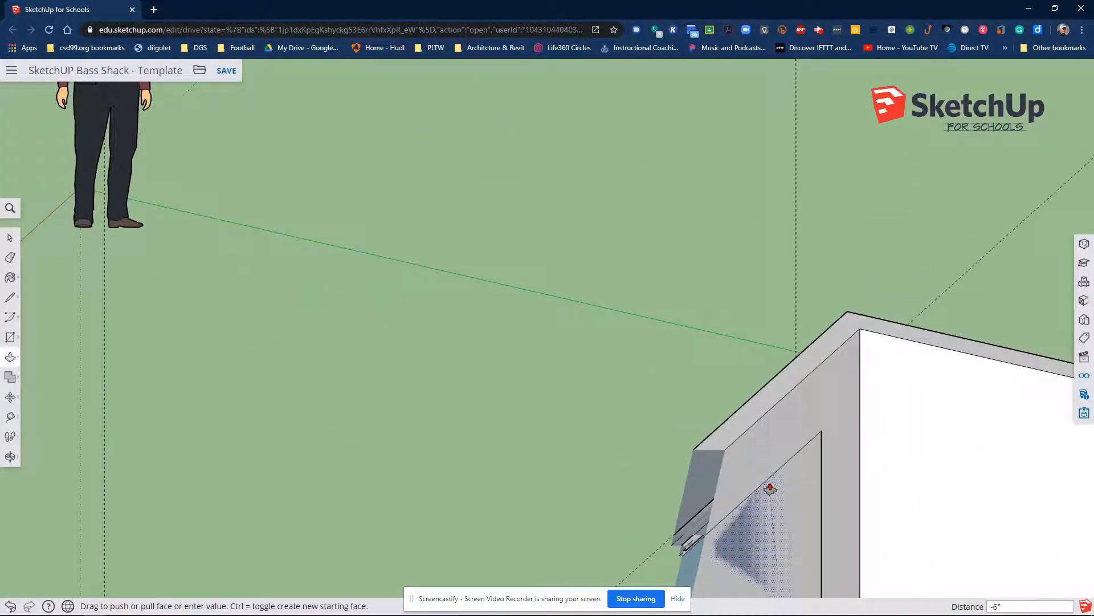
left_click(834, 444)
Step: Examine the building shell from outside, checking the window pair and the door in the front wall
middle_click_drag(828, 456, 990, 506)
scroll(774, 509, "down", 4)
middle_click_drag(879, 427, 542, 289, "shift")
scroll(508, 407, "up", 3)
scroll(669, 429, "down", 5)
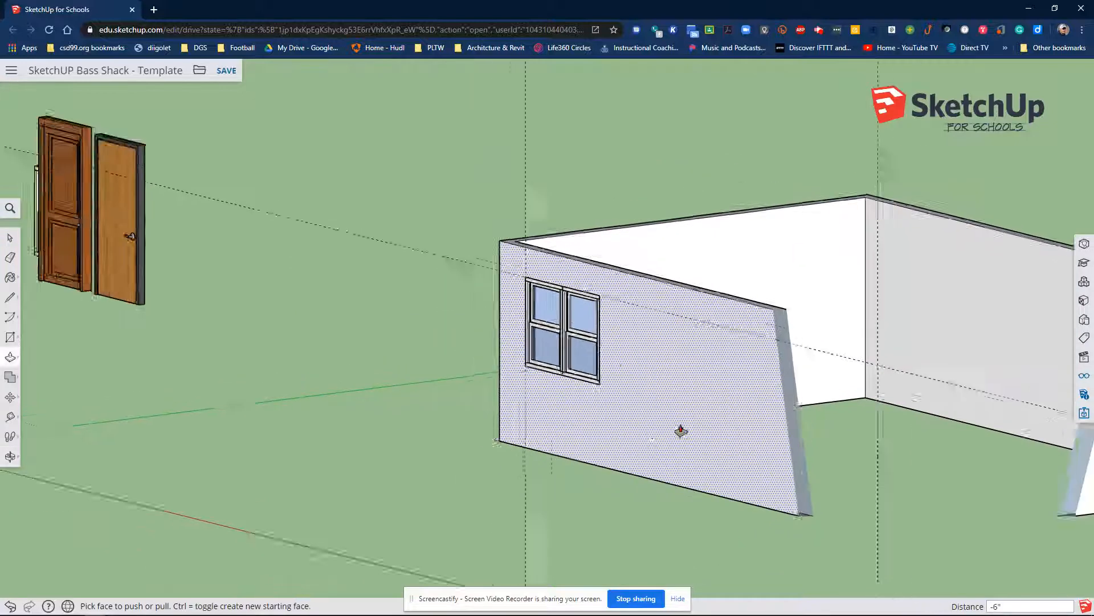
middle_click_drag(771, 474, 655, 456)
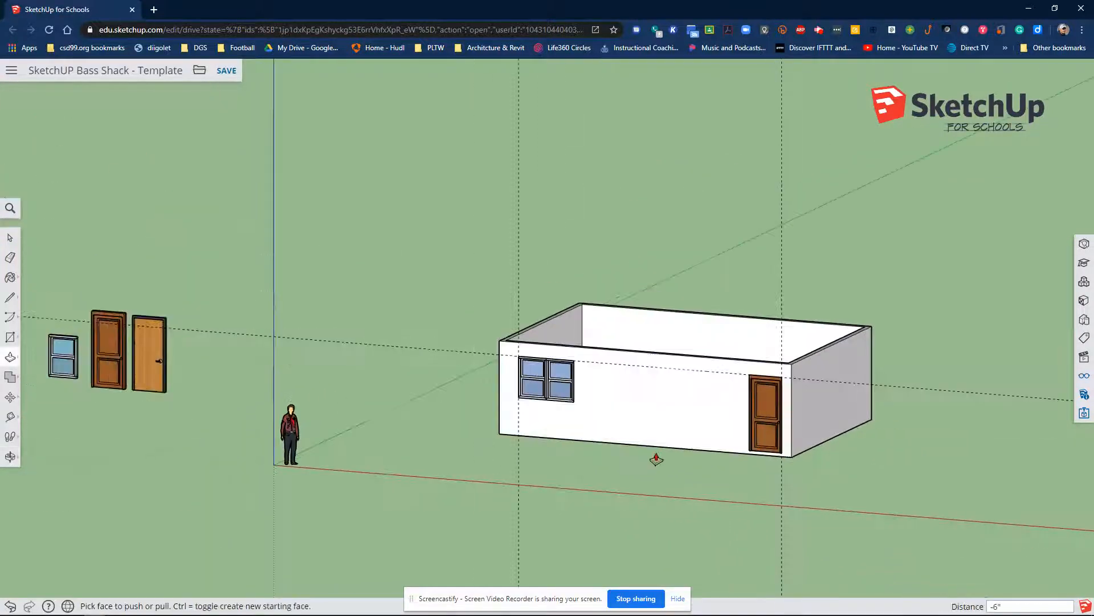
middle_click_drag(647, 498, 628, 499)
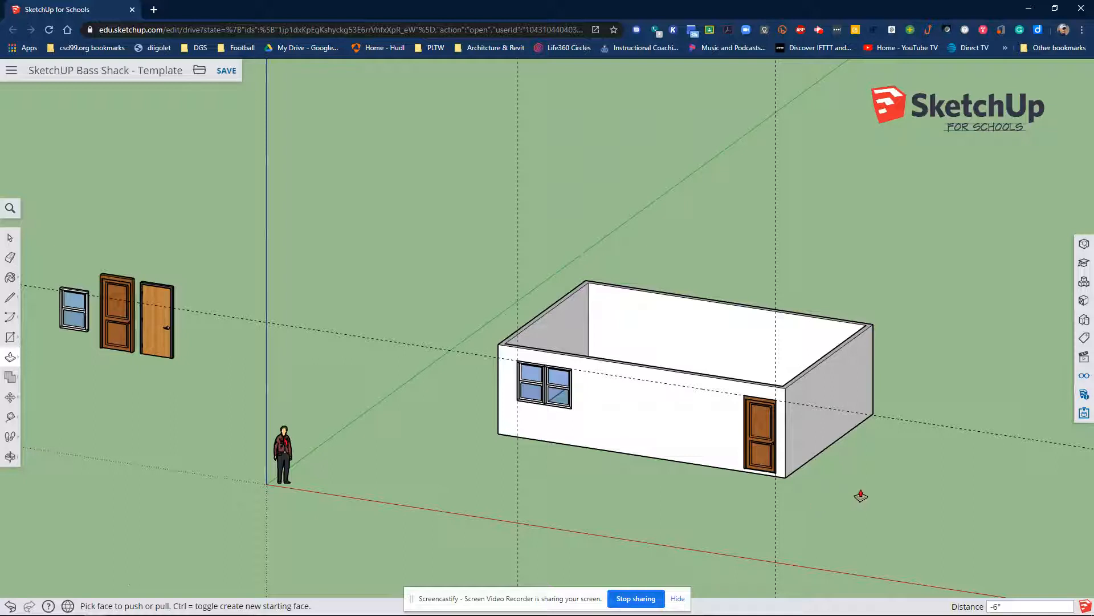
middle_click_drag(885, 501, 943, 542)
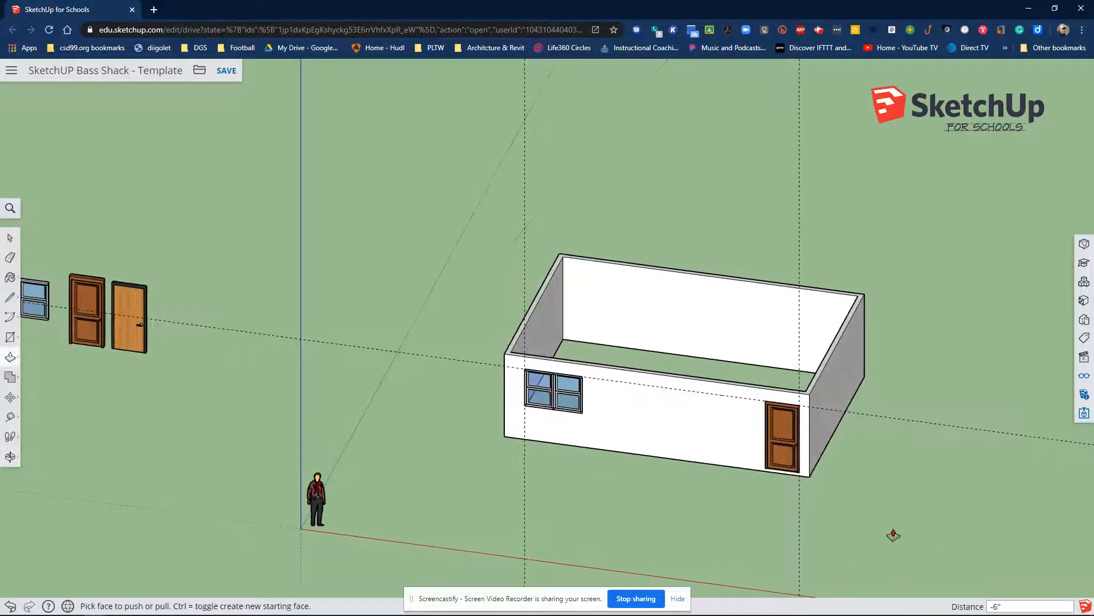